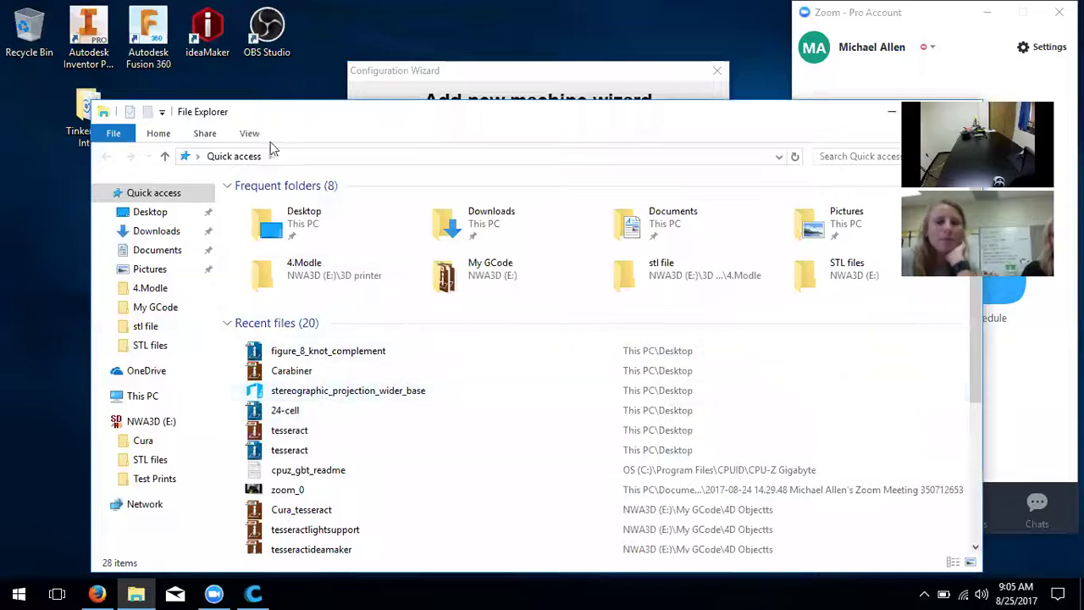
- Examine the Cura folder on the NWA3D (E:) drive for its installer and profile files, and close File Explorer
left_click_drag(316, 111, 322, 76)
left_click(157, 386)
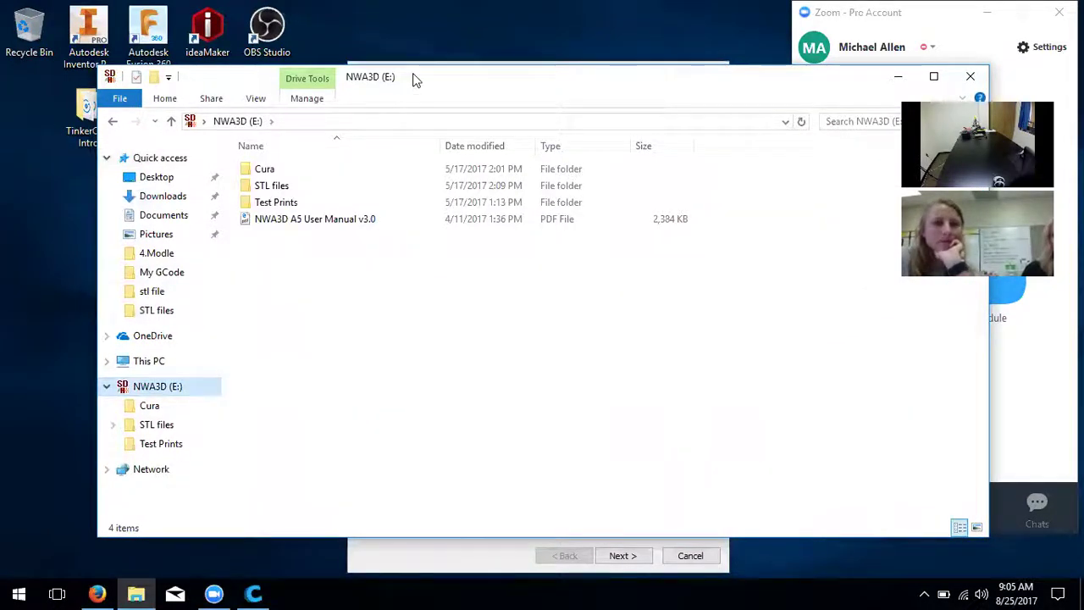
left_click_drag(413, 80, 321, 70)
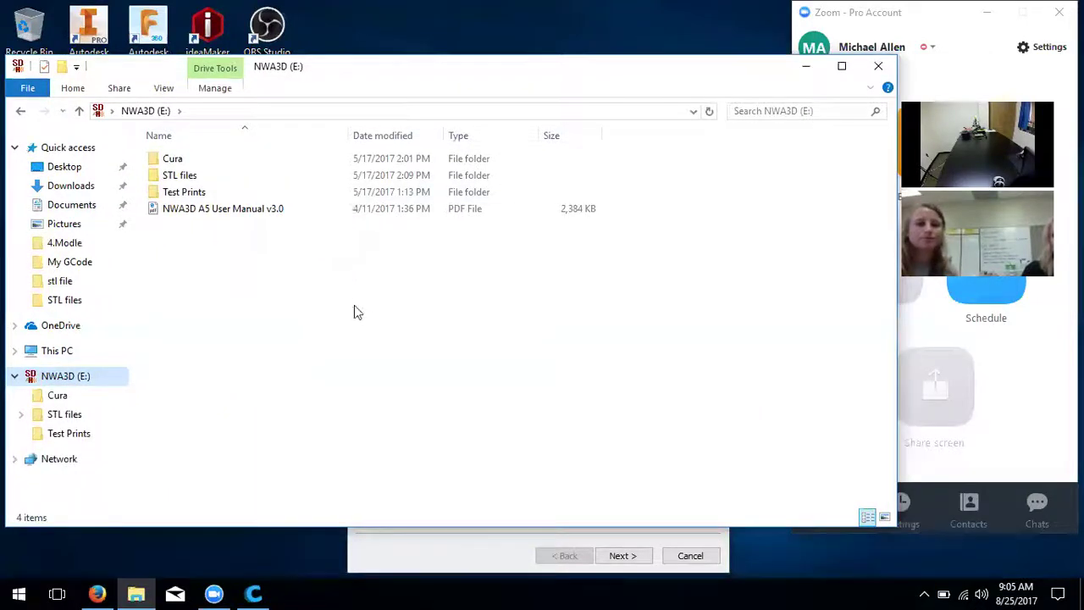
left_click(370, 159)
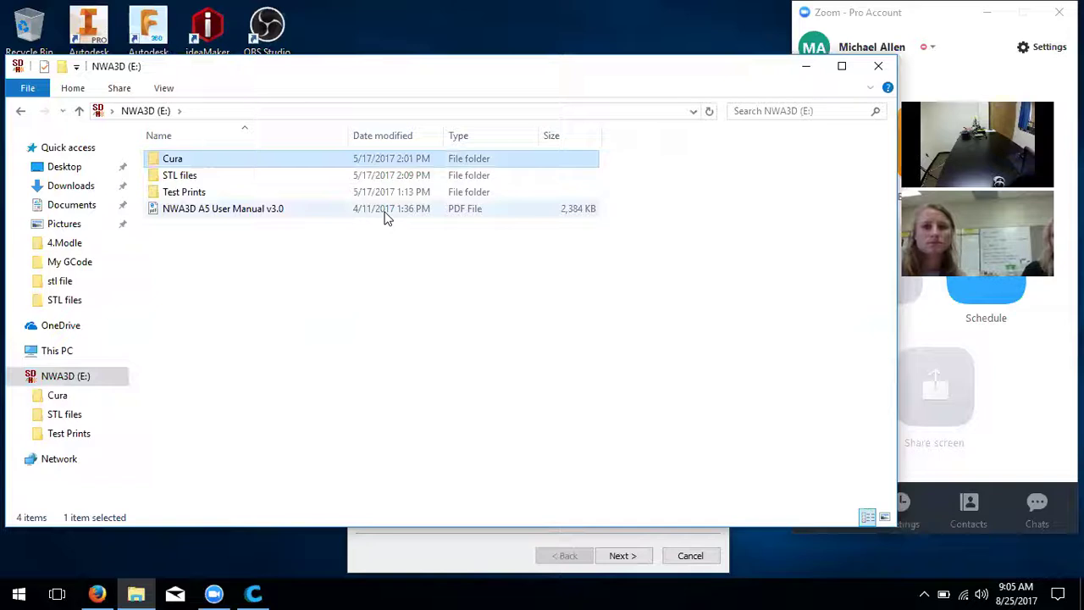
double_click(331, 158)
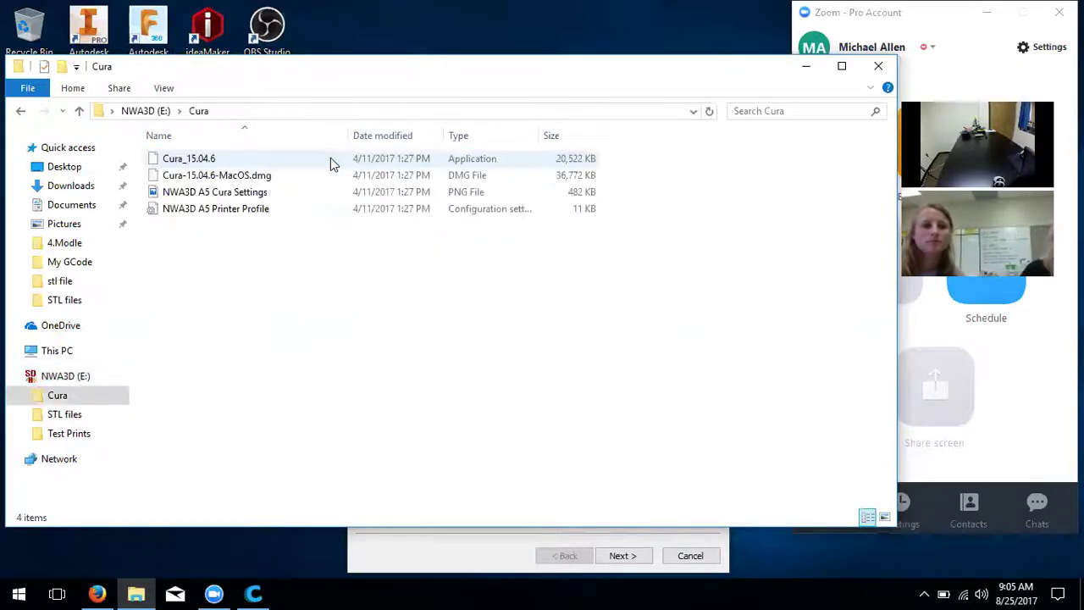
left_click(330, 180)
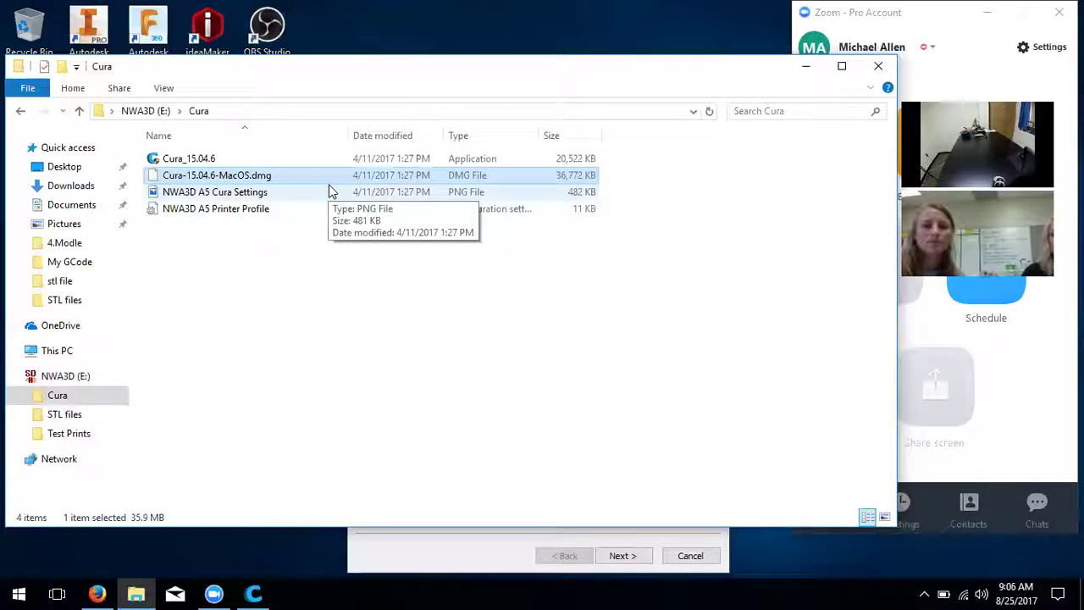
left_click(881, 66)
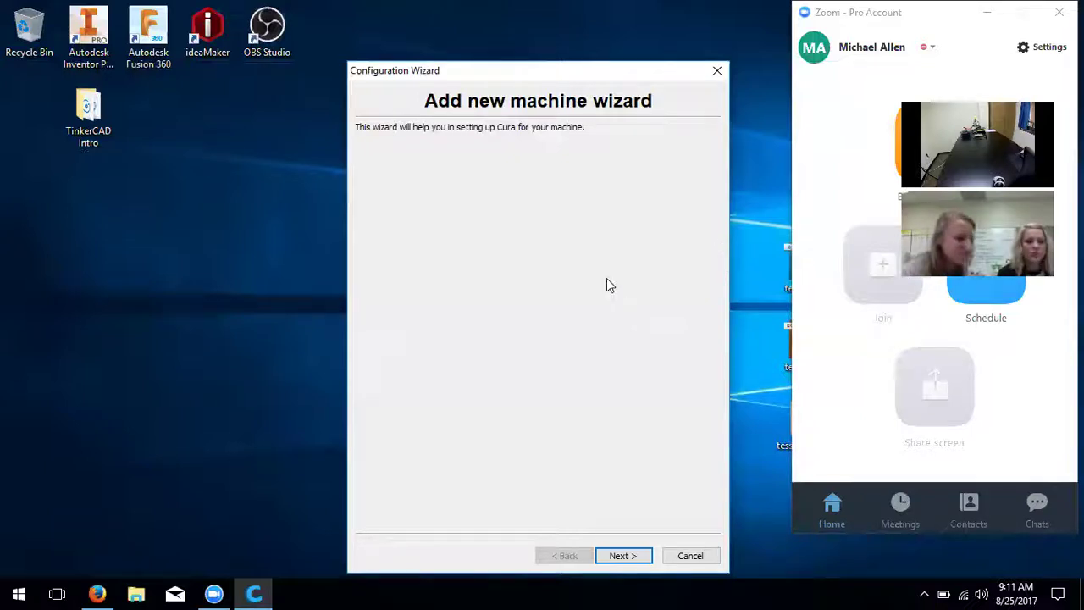
right_click(744, 325)
left_click(661, 262)
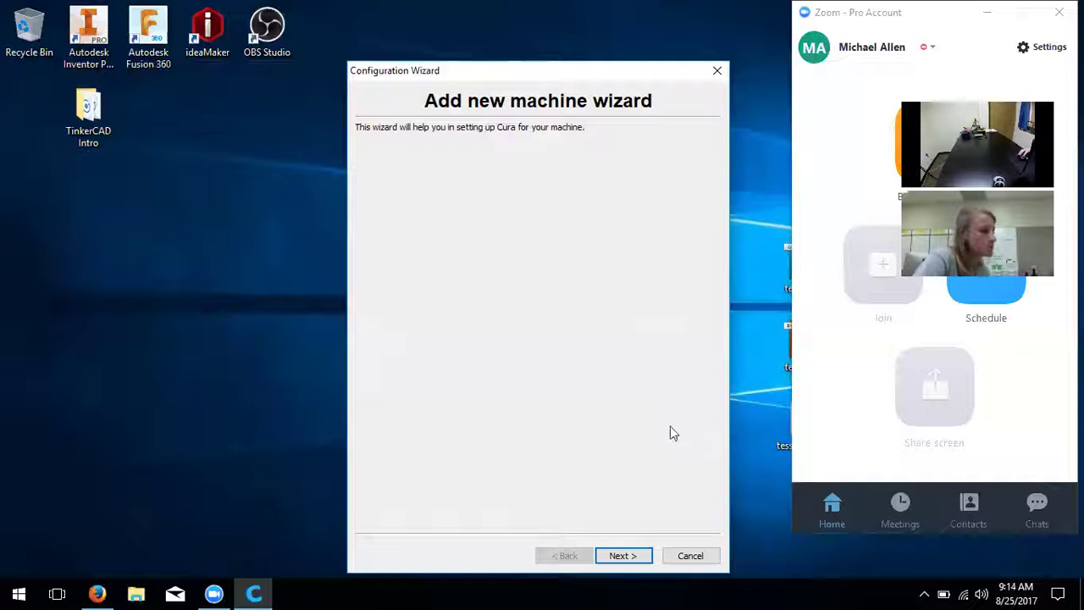
- Switch to Cura 15.04.6 and examine the empty build volume from several angles and distances
left_click(252, 592)
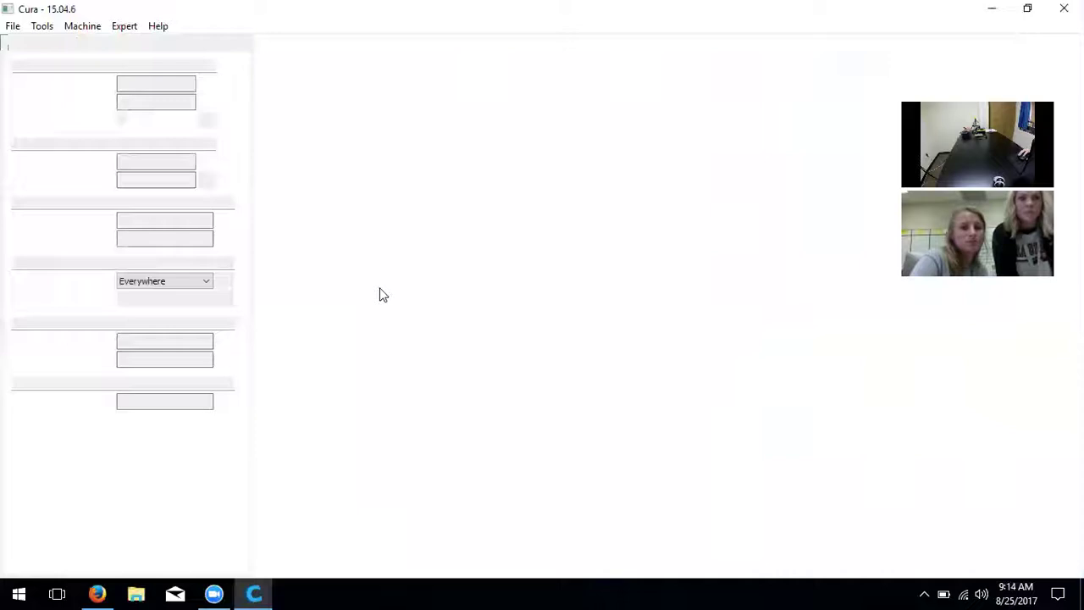
scroll(650, 347, "up", 2)
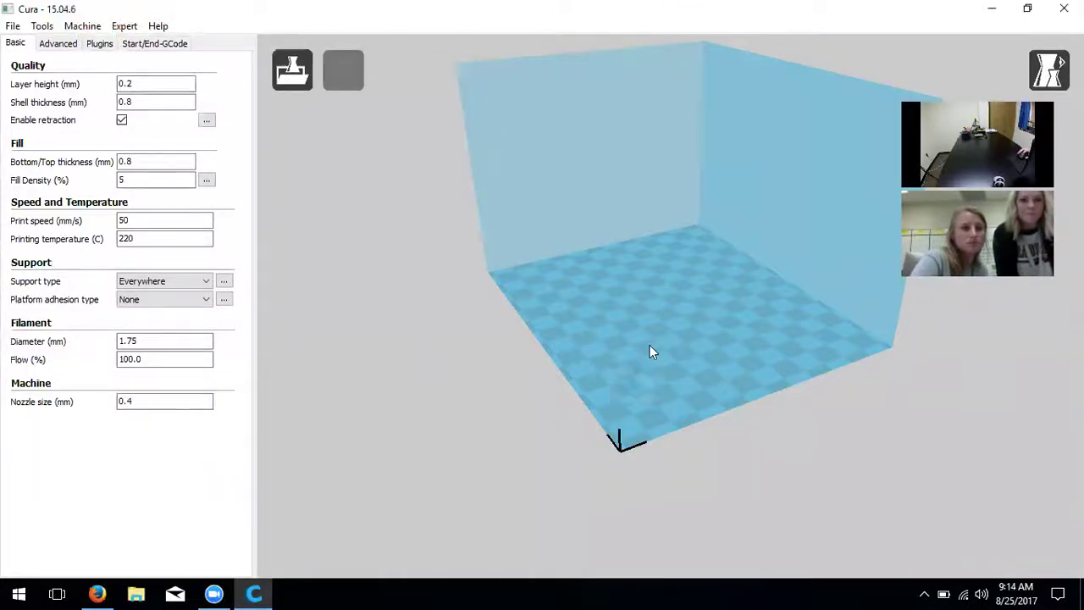
scroll(692, 300, "down", 3)
scroll(670, 300, "up", 3)
scroll(653, 288, "down", 1)
right_click_drag(761, 262, 669, 326)
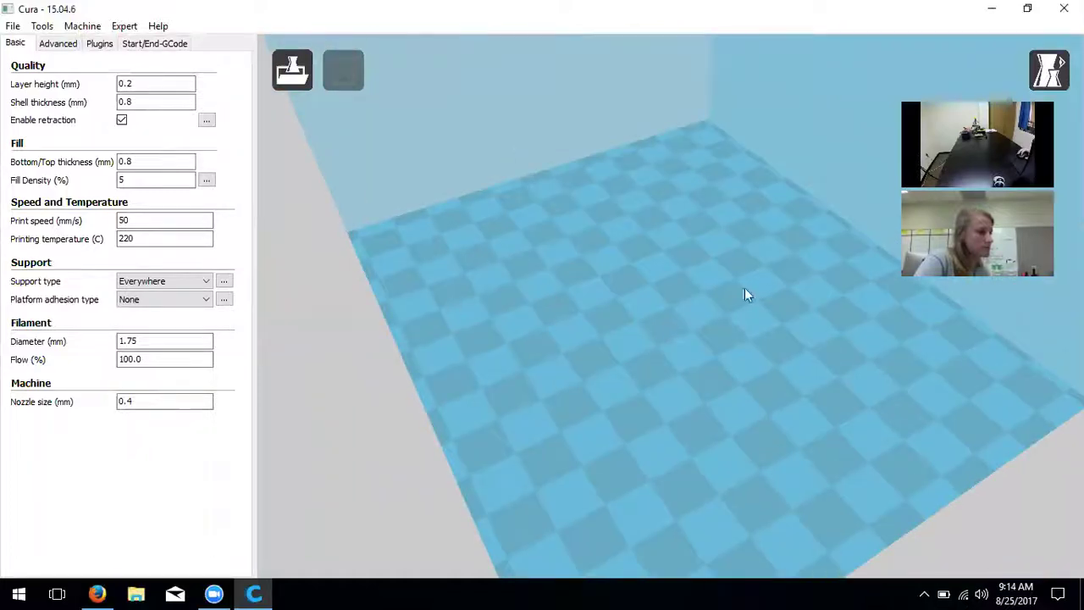
right_click_drag(808, 223, 686, 256)
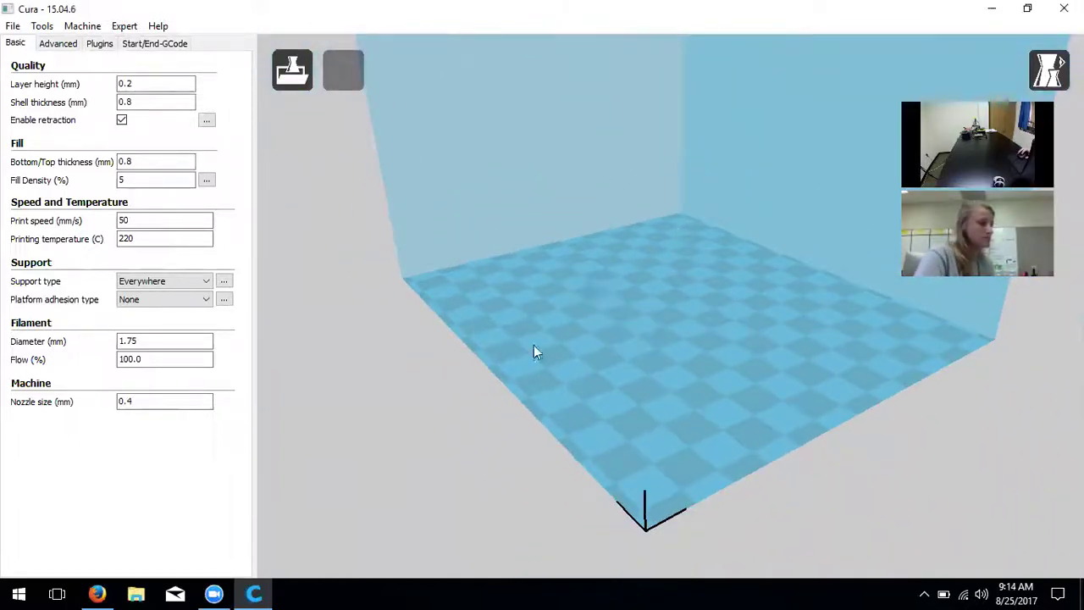
right_click_drag(619, 333, 792, 424)
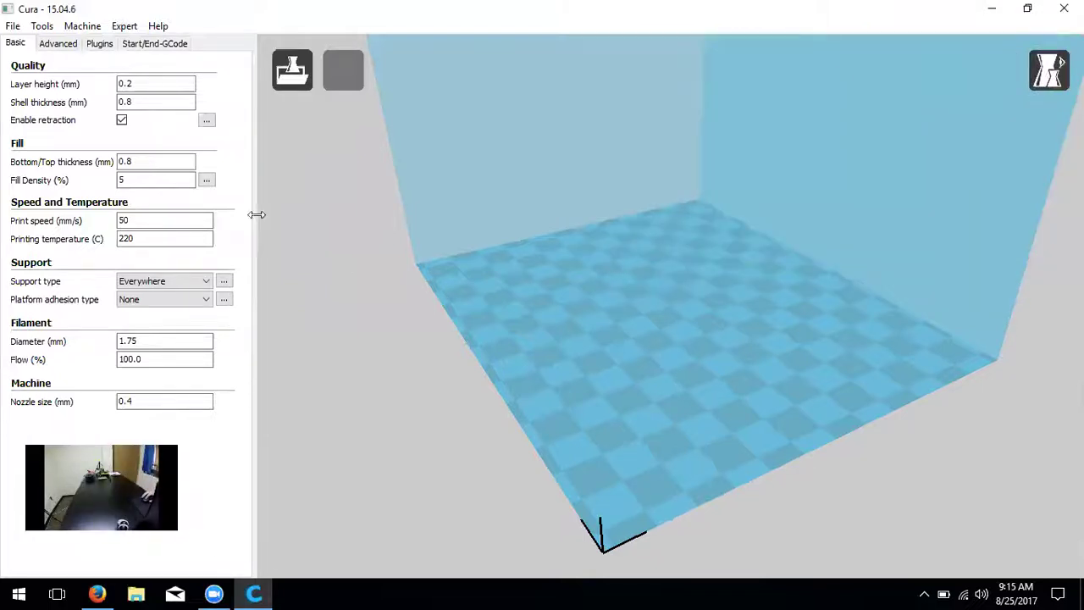
- Close Cura and relaunch the Cura 15.04.6 version
left_click(1064, 8)
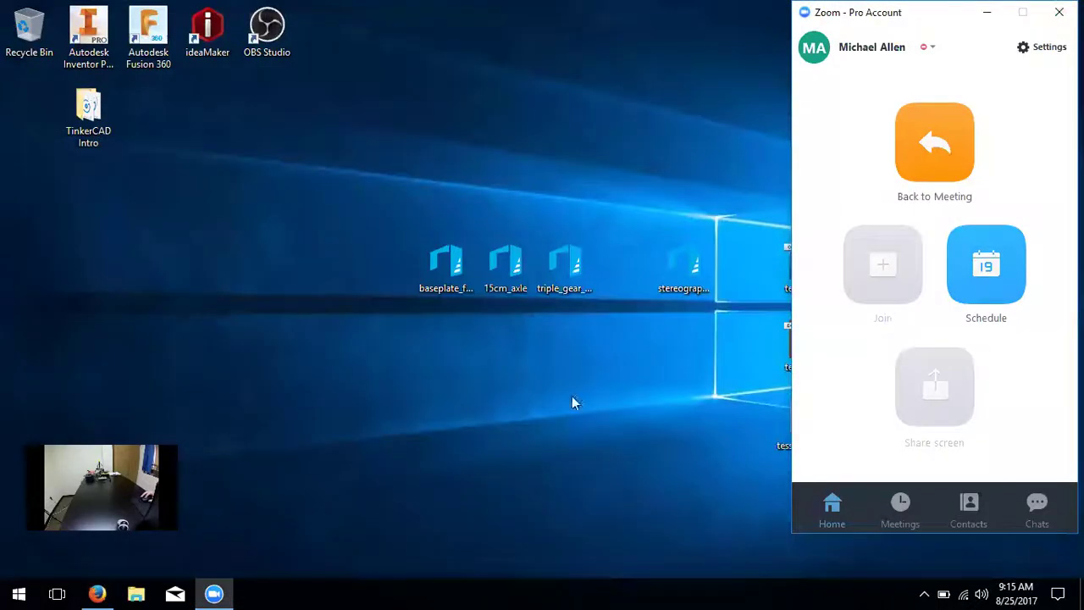
left_click(2, 593)
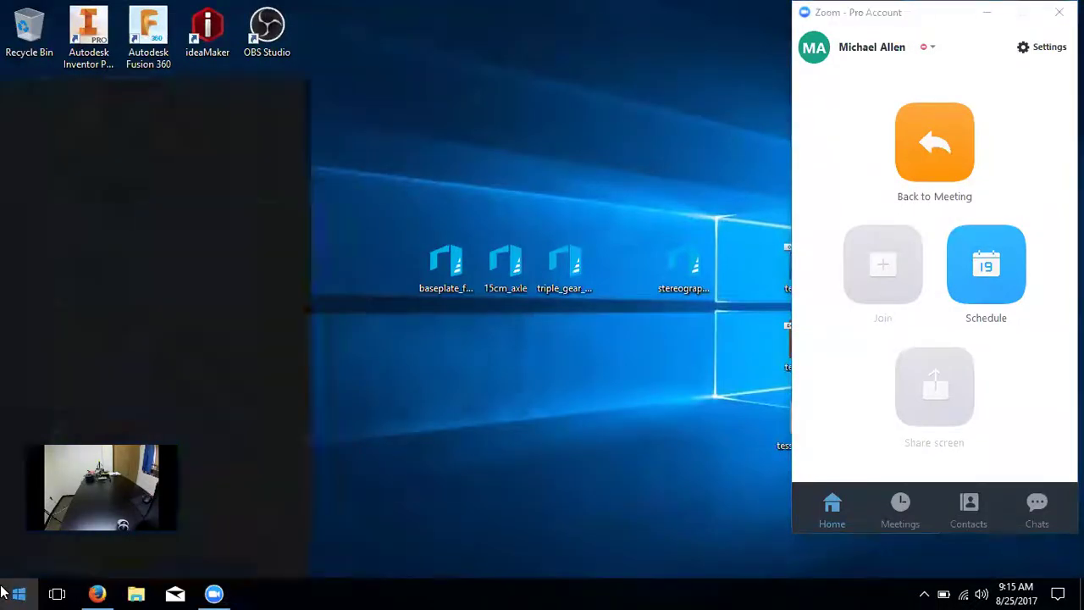
type("cur")
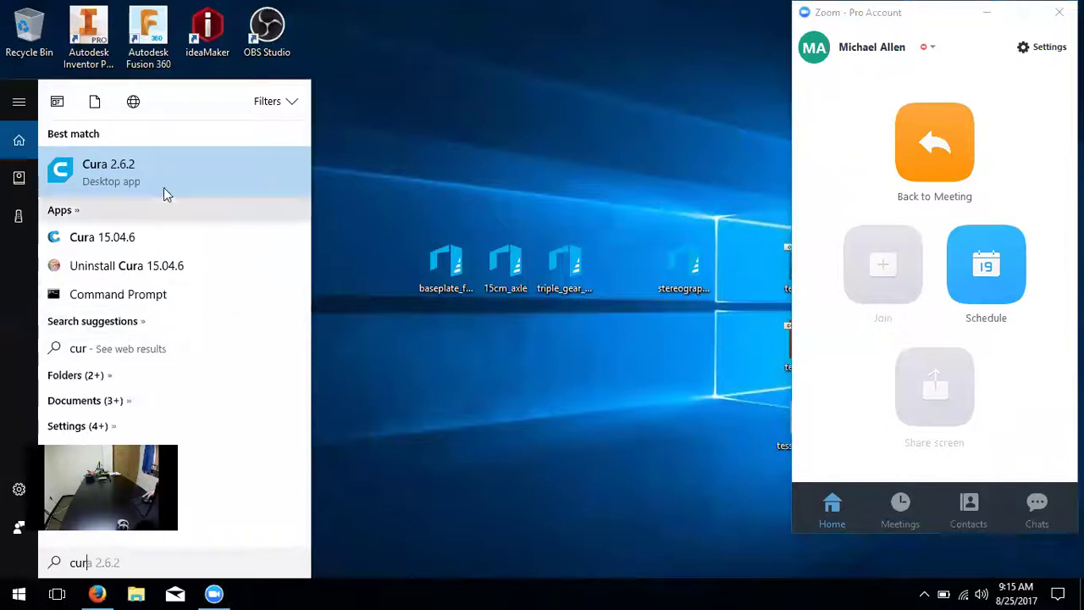
left_click(157, 234)
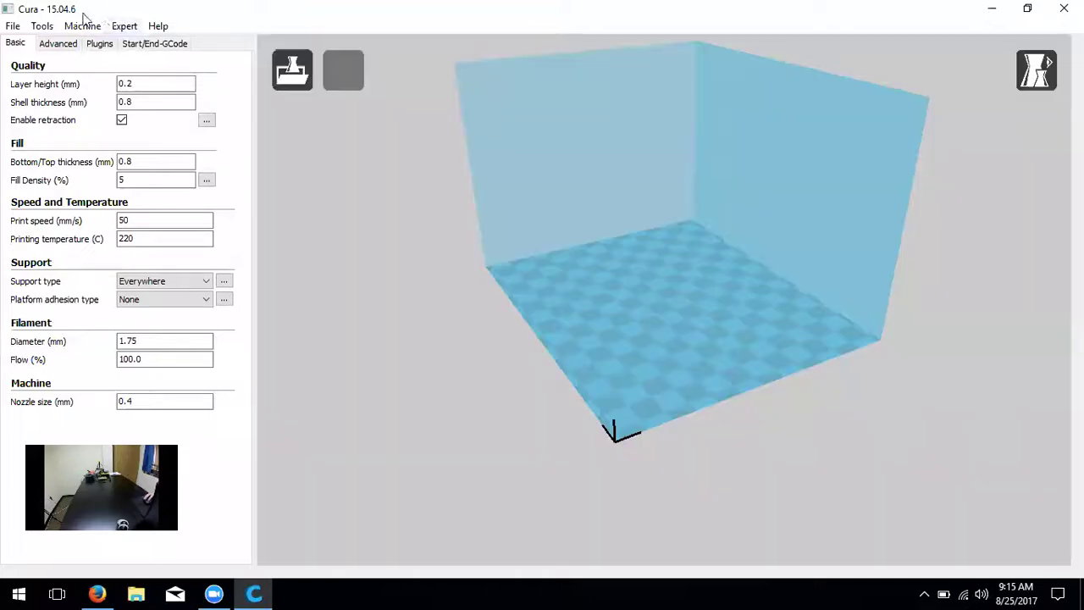
- Start adding a new machine in Cura and choose Other (Ex: RepRap, MakerBot, Witbox) as the machine type
left_click(83, 28)
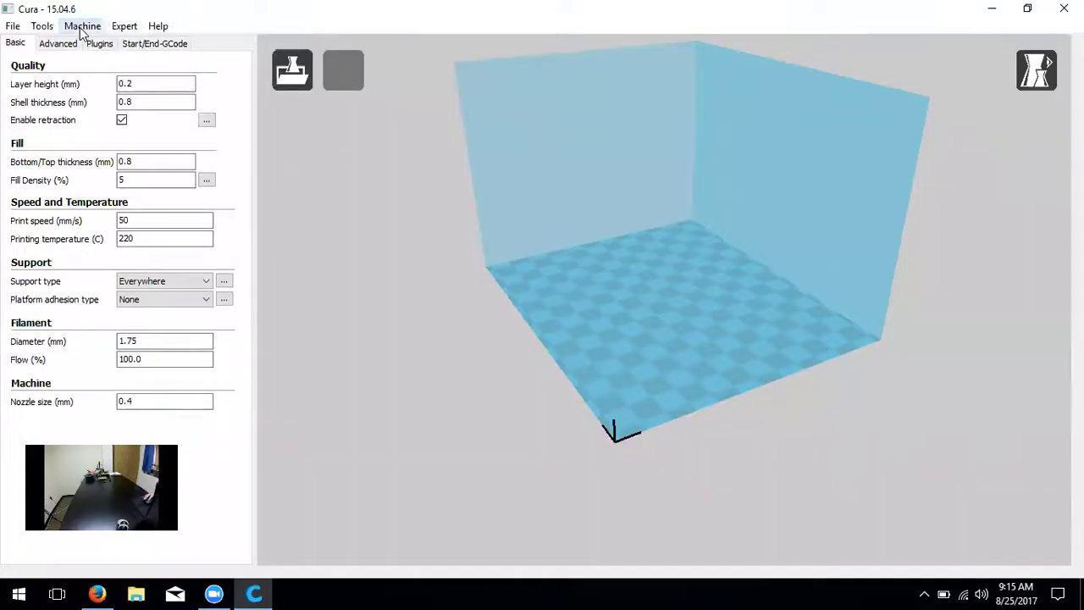
left_click(111, 142)
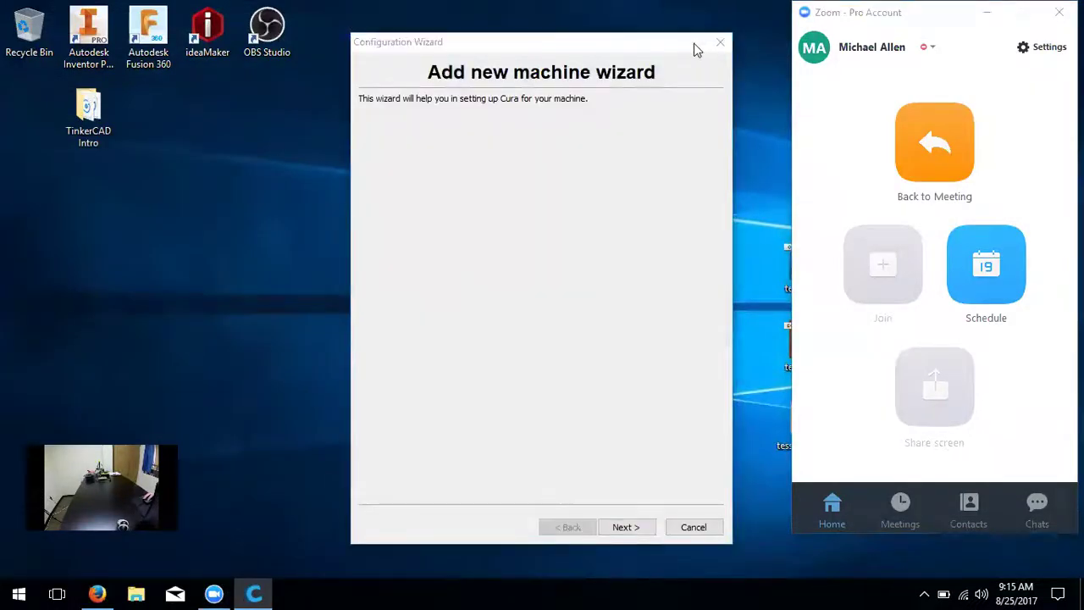
left_click(666, 51)
left_click_drag(666, 51, 656, 71)
left_click(617, 546)
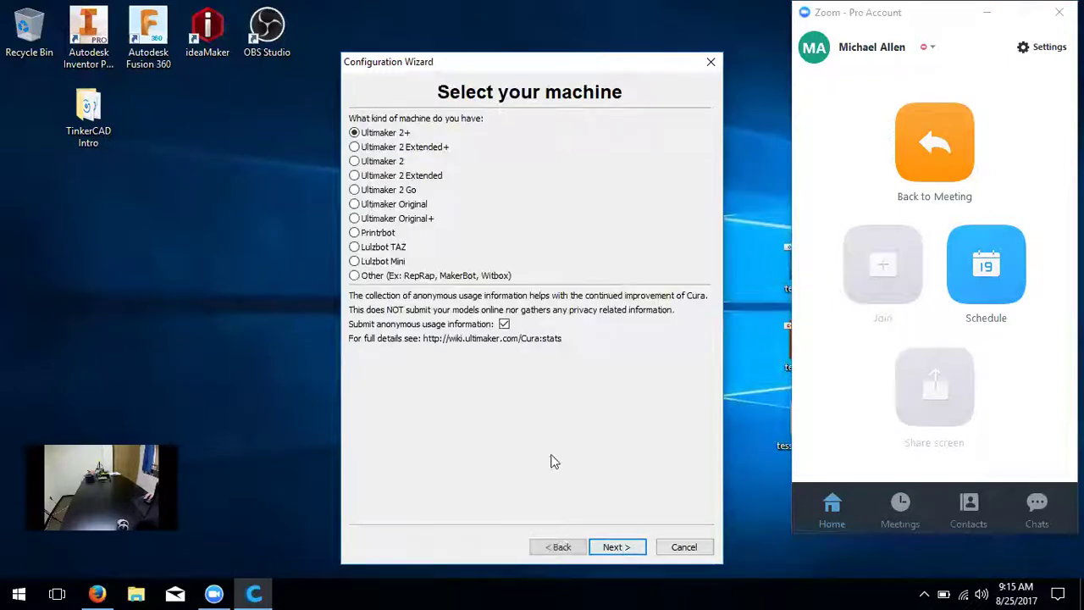
left_click(425, 277)
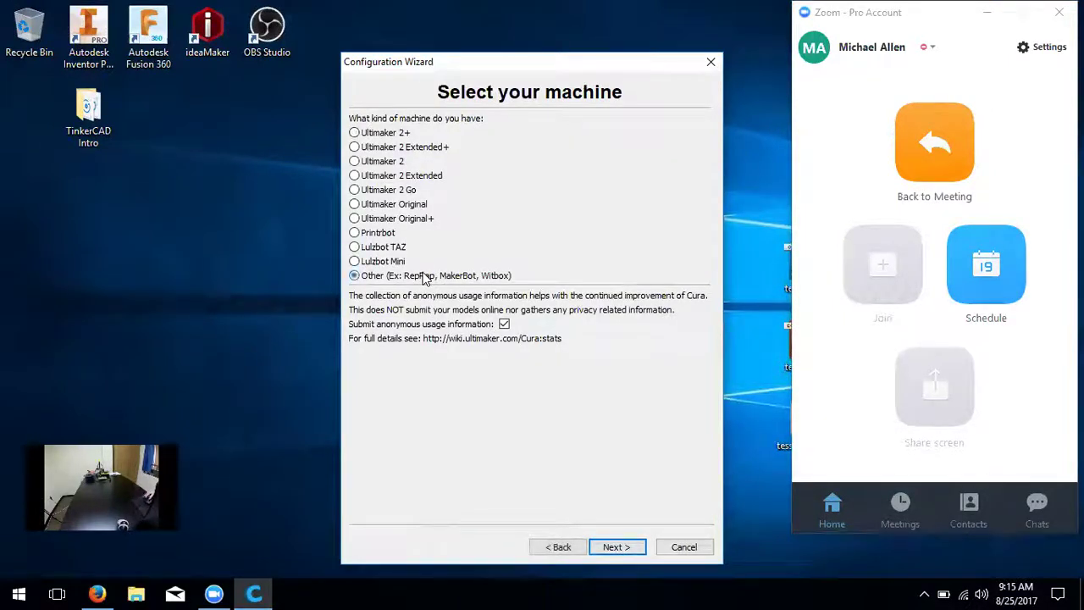
left_click(626, 548)
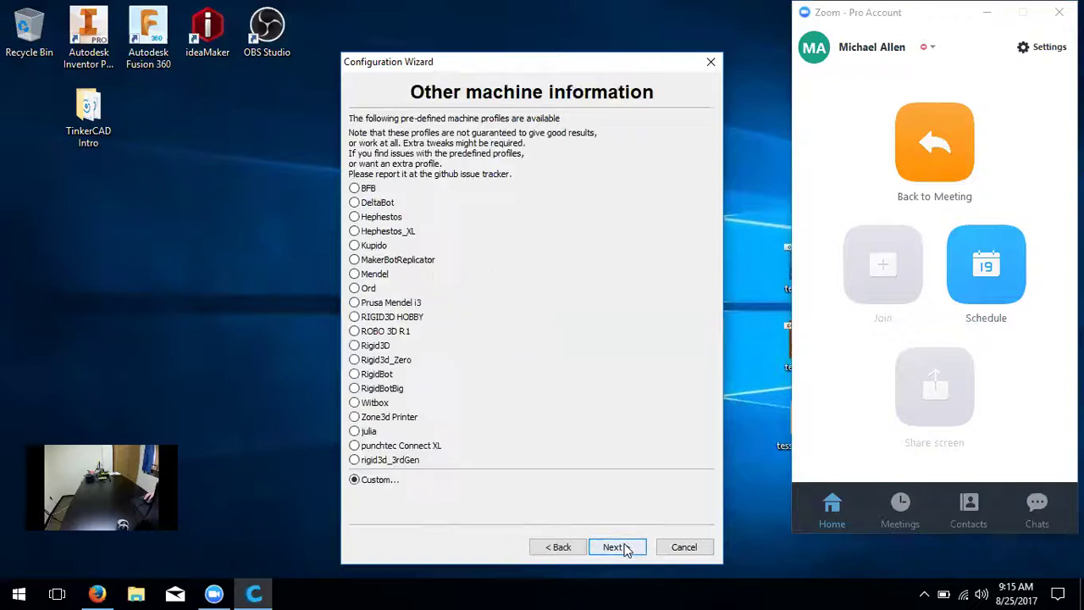
- Choose the predefined Mendel machine profile and finish the configuration wizard
left_click(354, 276)
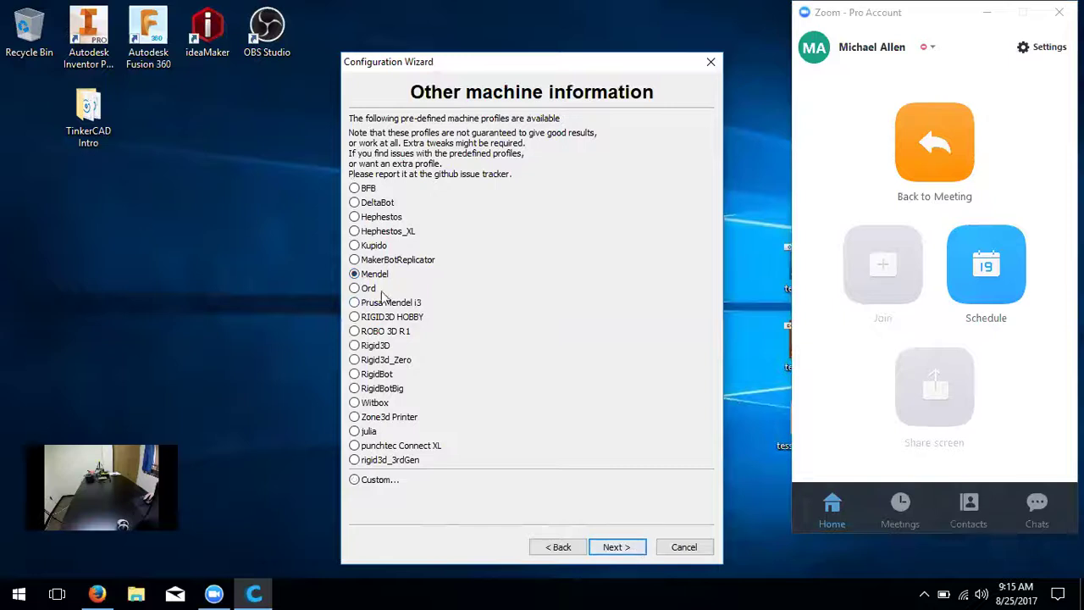
left_click(640, 551)
left_click(640, 552)
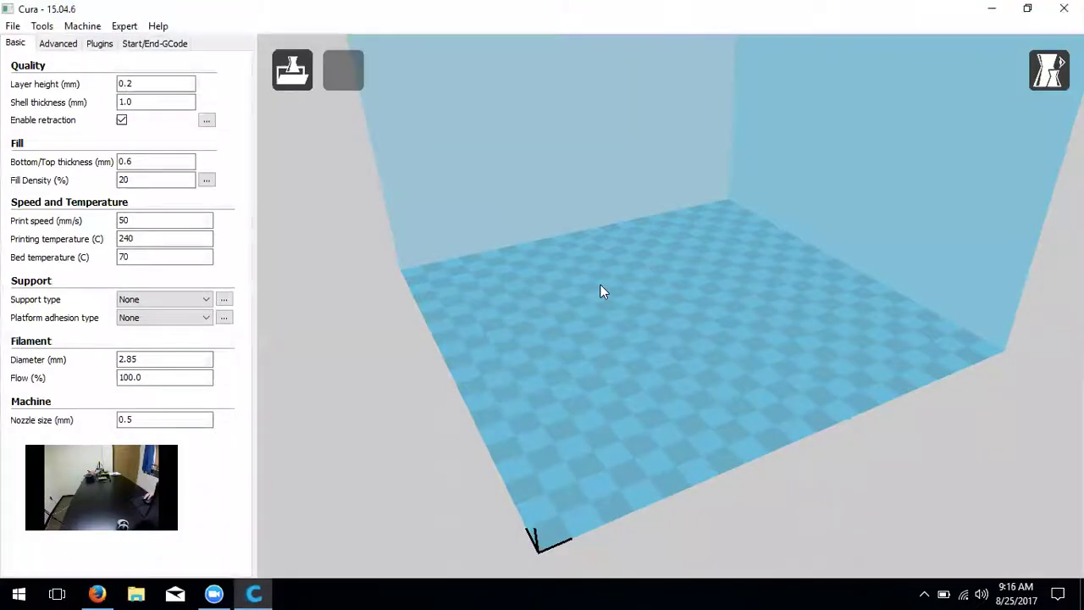
- Set both the shell thickness and the bottom/top thickness to 0.8 mm
right_click_drag(544, 400, 591, 385)
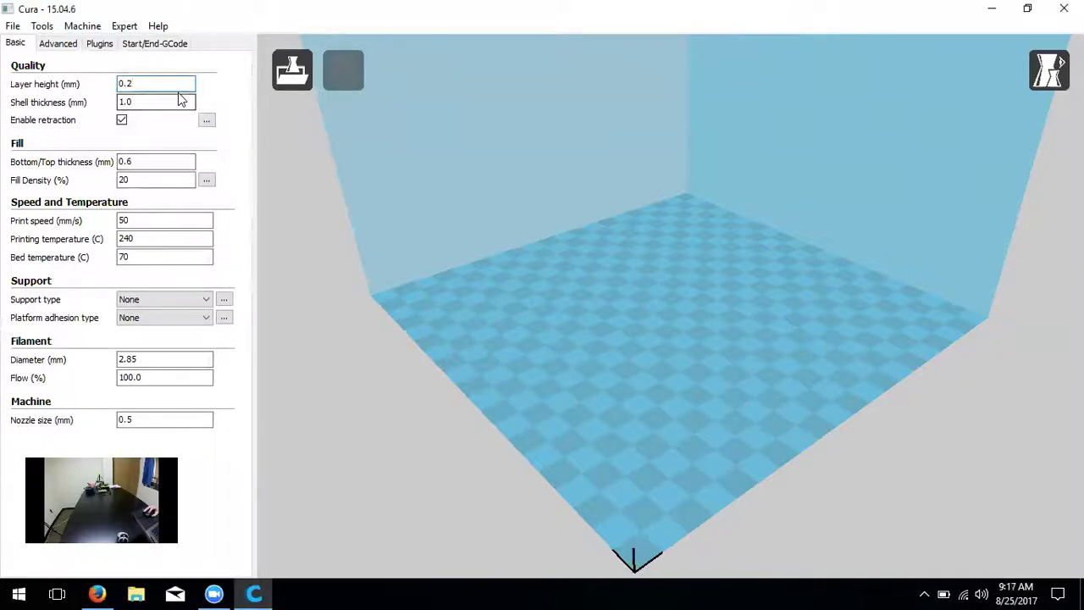
left_click(183, 102)
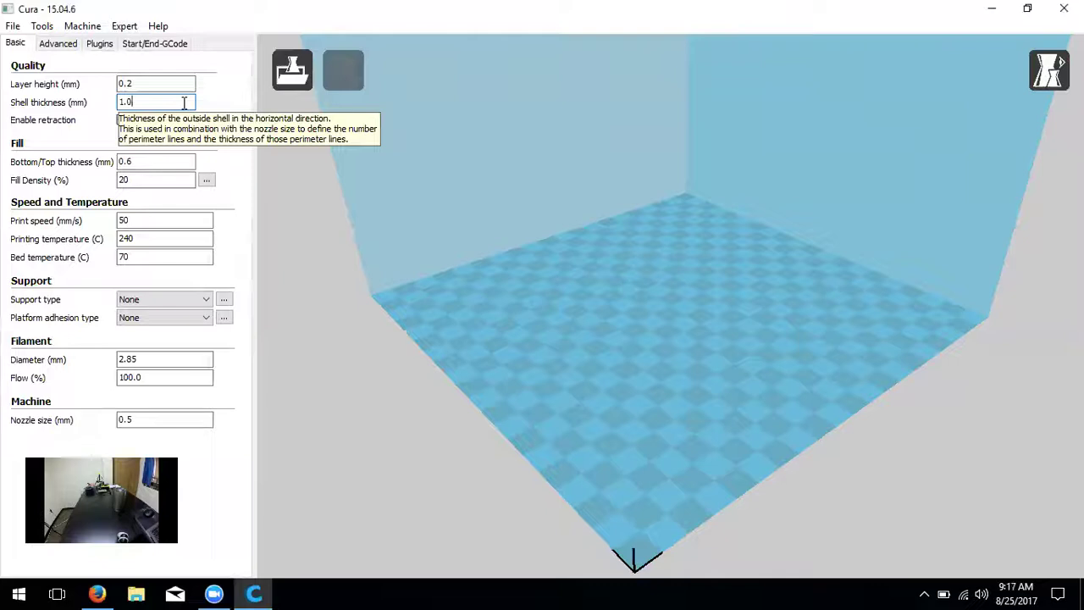
key("BackSpace")
type("0.8")
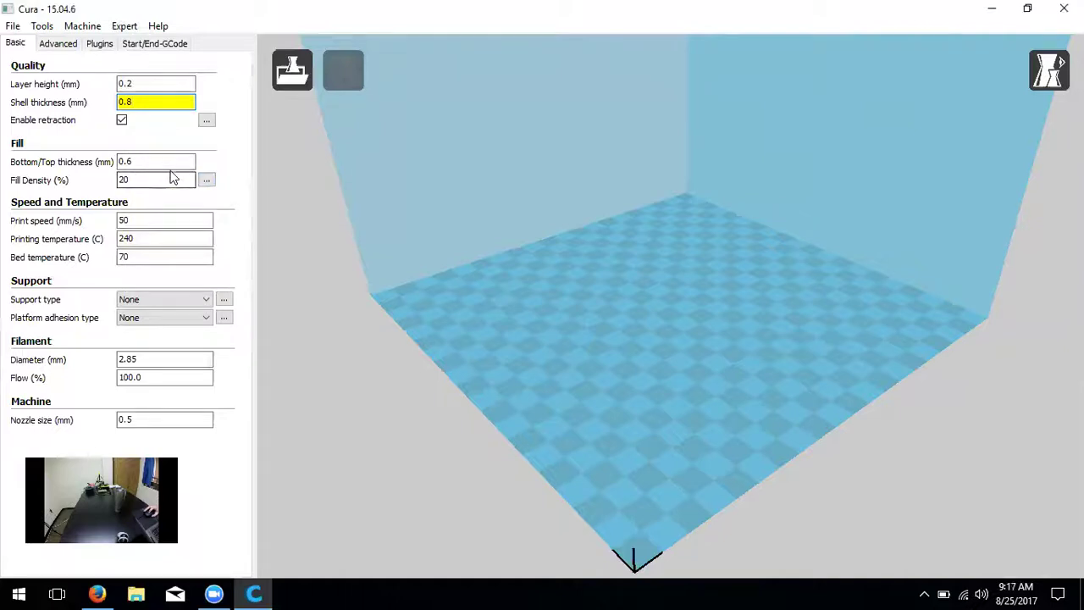
left_click(186, 161)
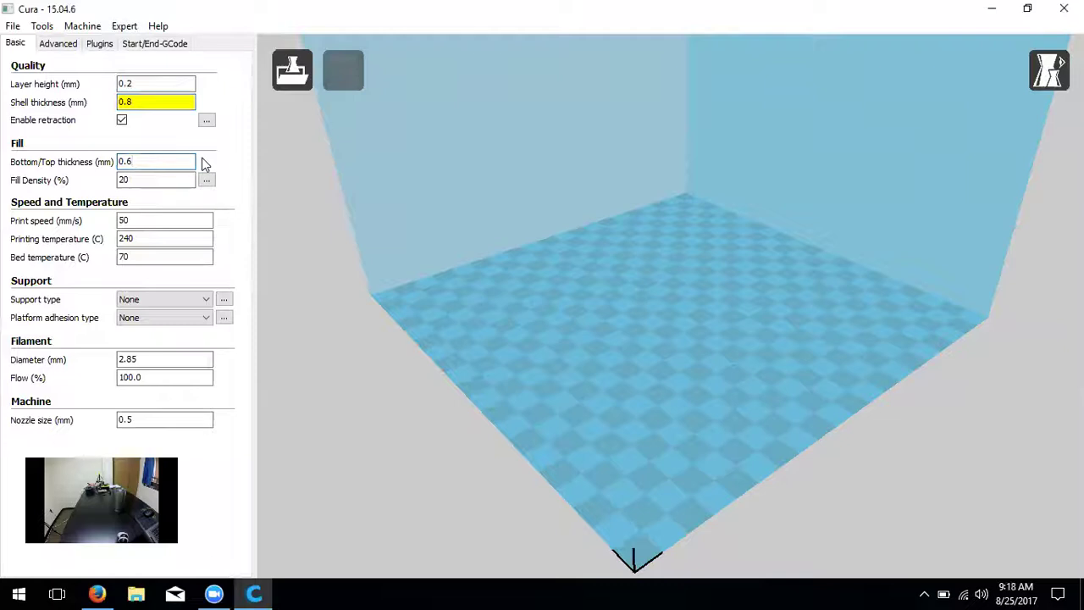
key("BackSpace")
type("8")
- Set the fill density to 5%
left_click(157, 179)
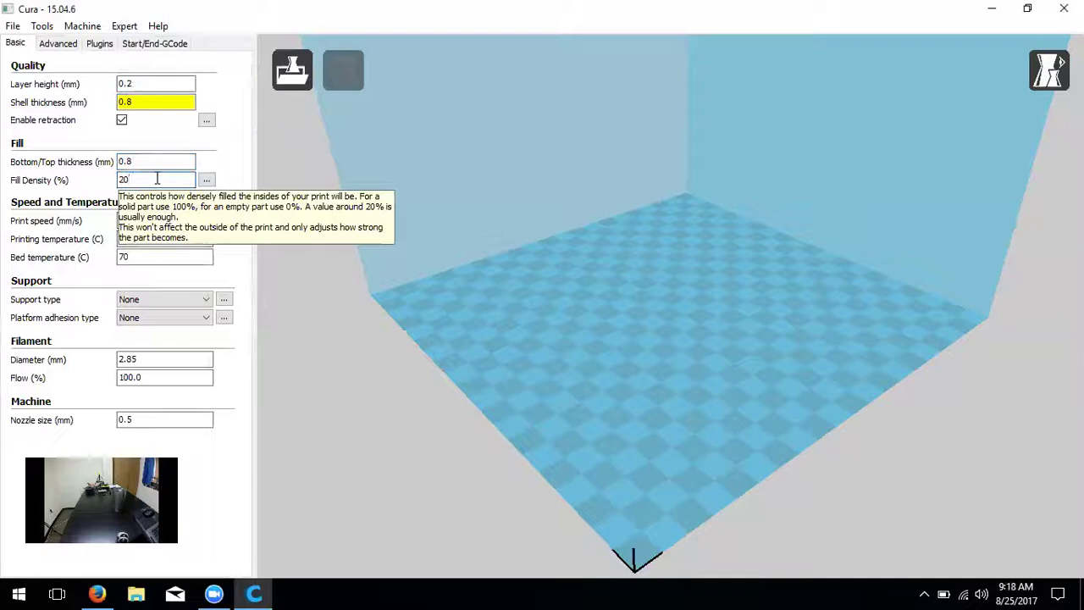
key("BackSpace")
key("BackSpace")
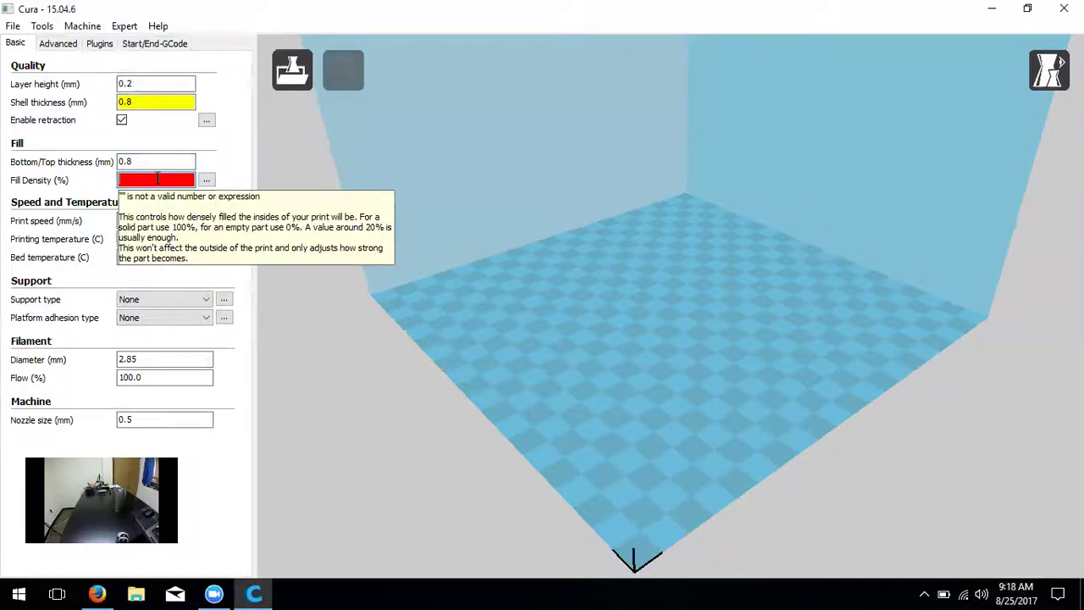
type("5")
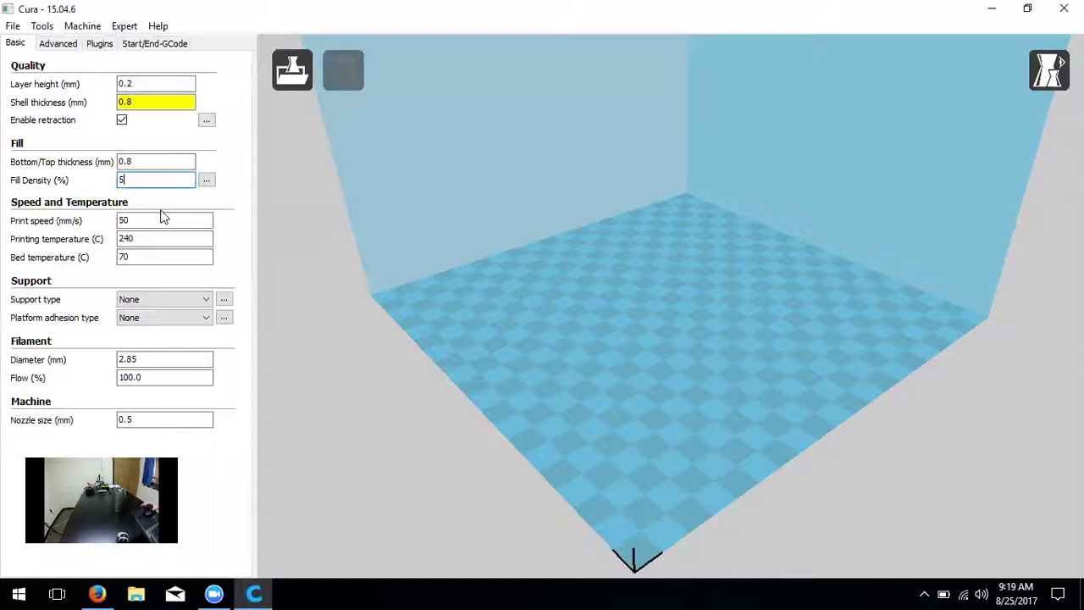
- Set the printing temperature to 220 °C and the bed temperature to 0 °C
left_click(205, 219)
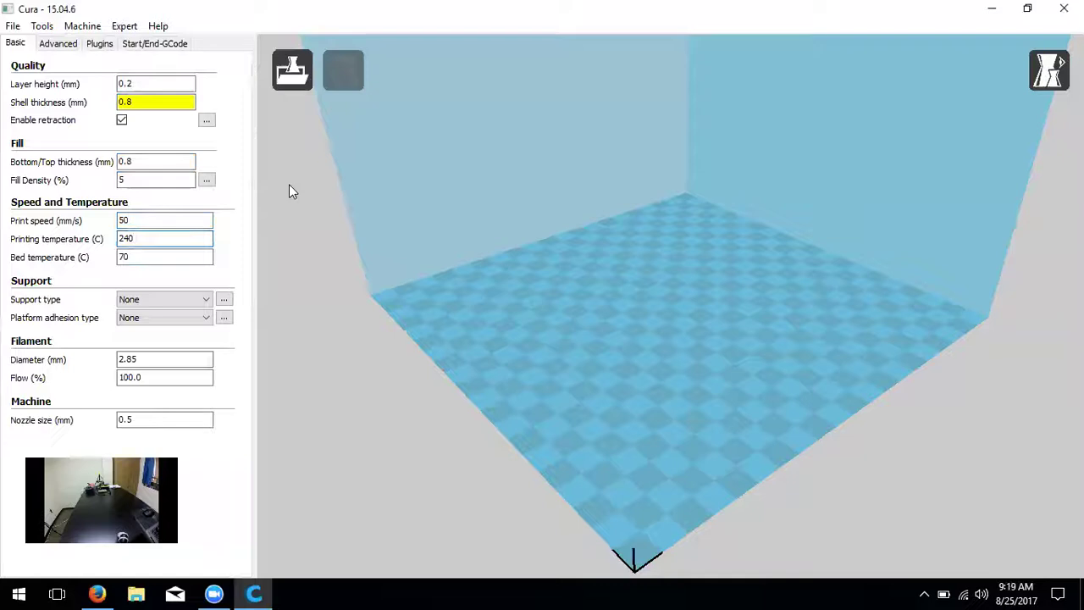
key("BackSpace")
key("BackSpace")
left_click(189, 259)
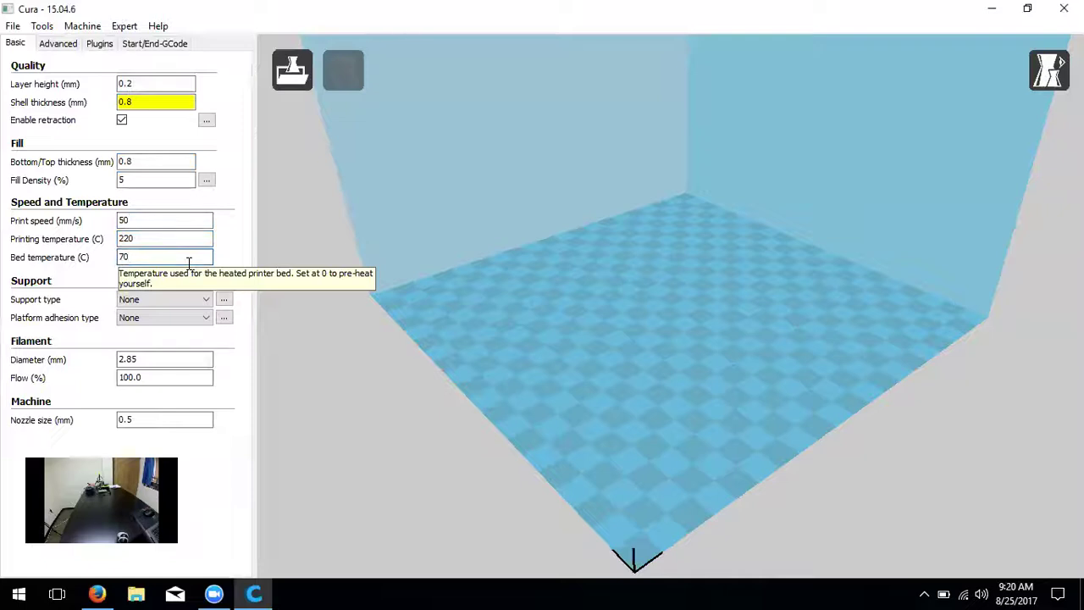
key("BackSpace")
key("BackSpace")
type("0")
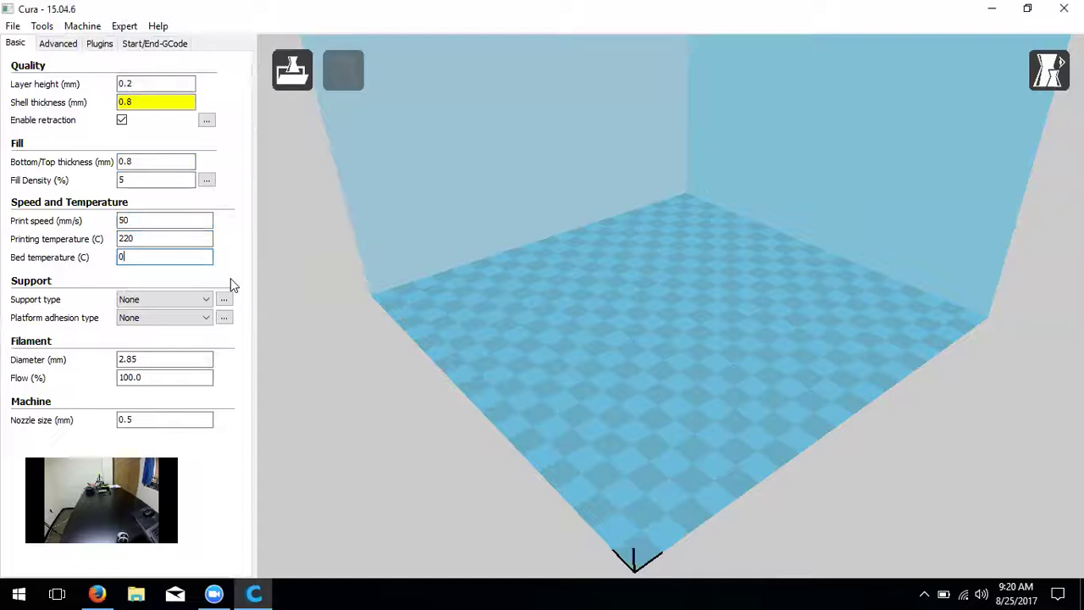
left_click(191, 238)
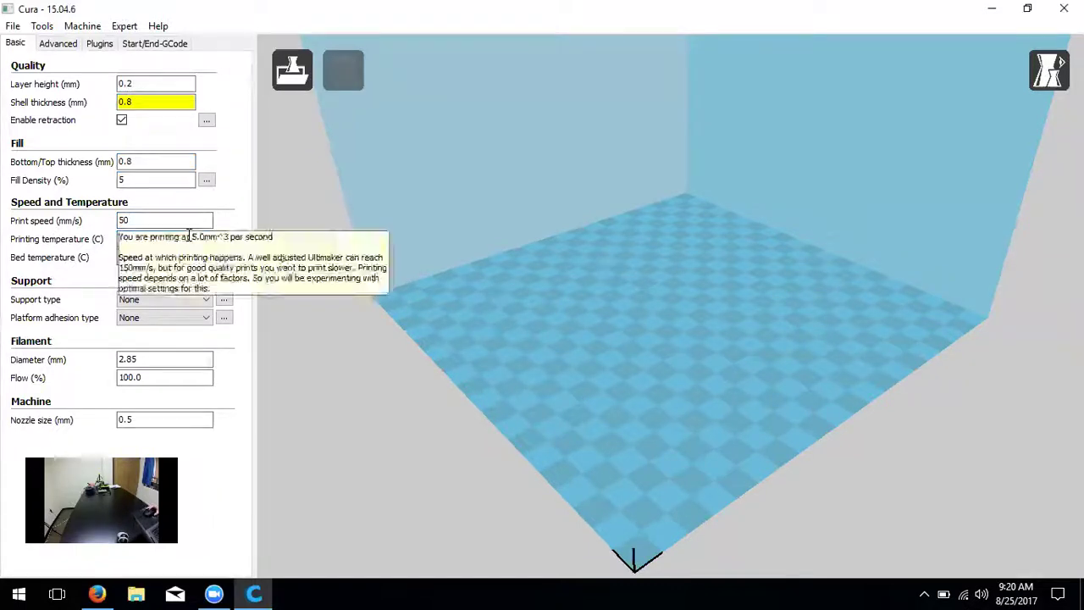
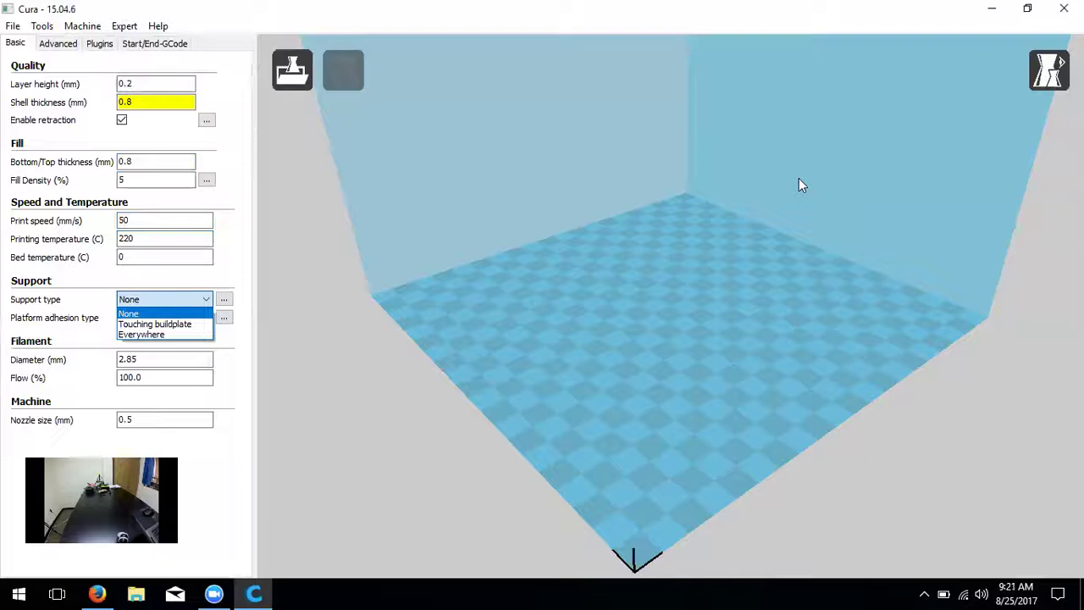
- Set the support type to Everywhere and the platform adhesion type to None
left_click(188, 334)
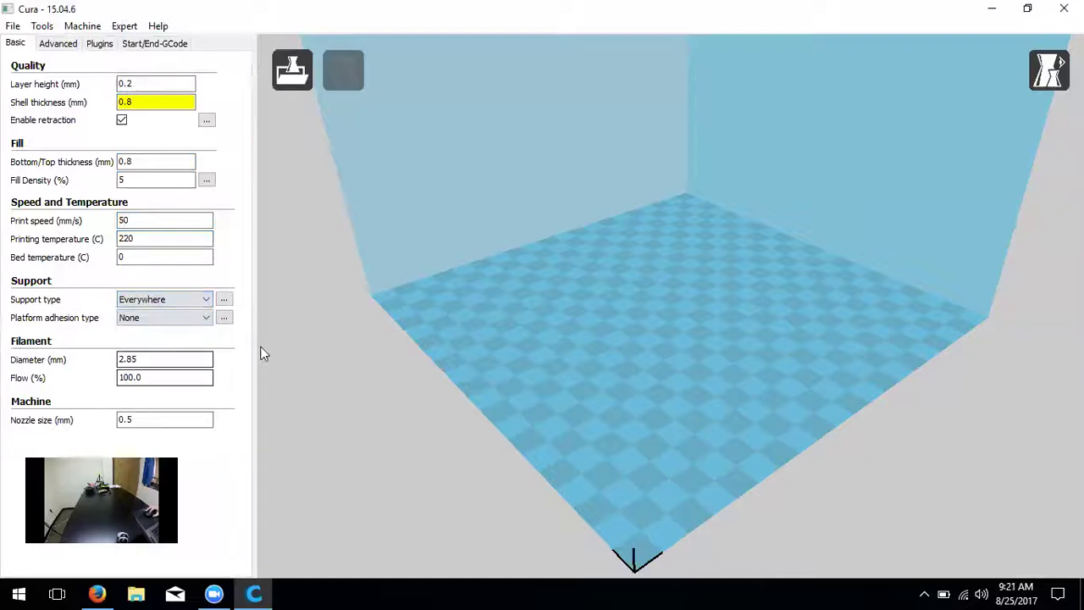
left_click(203, 321)
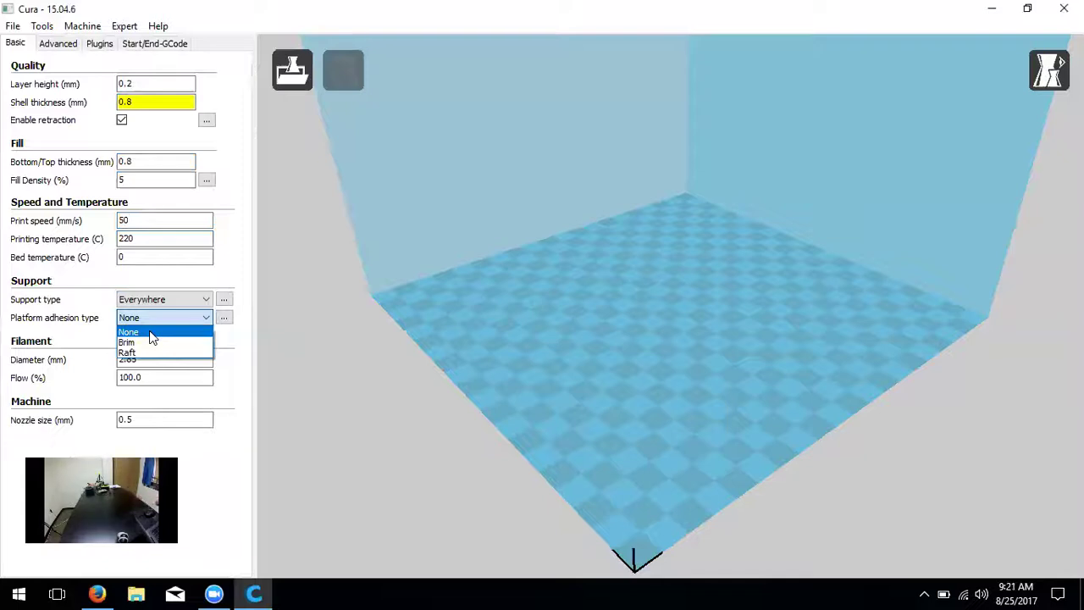
left_click(145, 331)
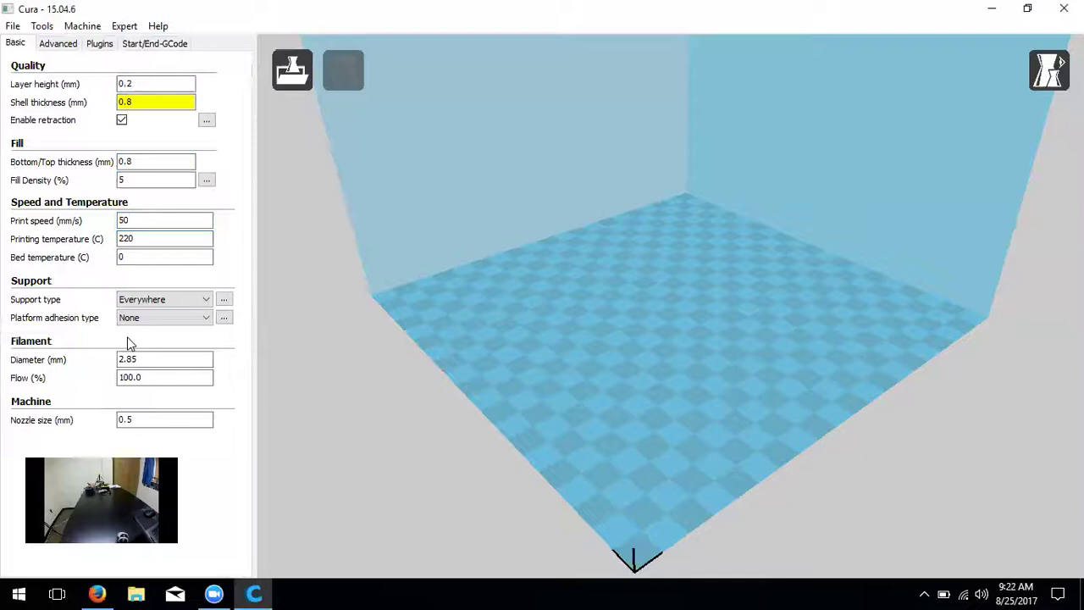
- Set the filament diameter to 1.75 mm
left_click(176, 356)
key("BackSpace")
key("BackSpace")
key("BackSpace")
key("BackSpace")
type("1.75")
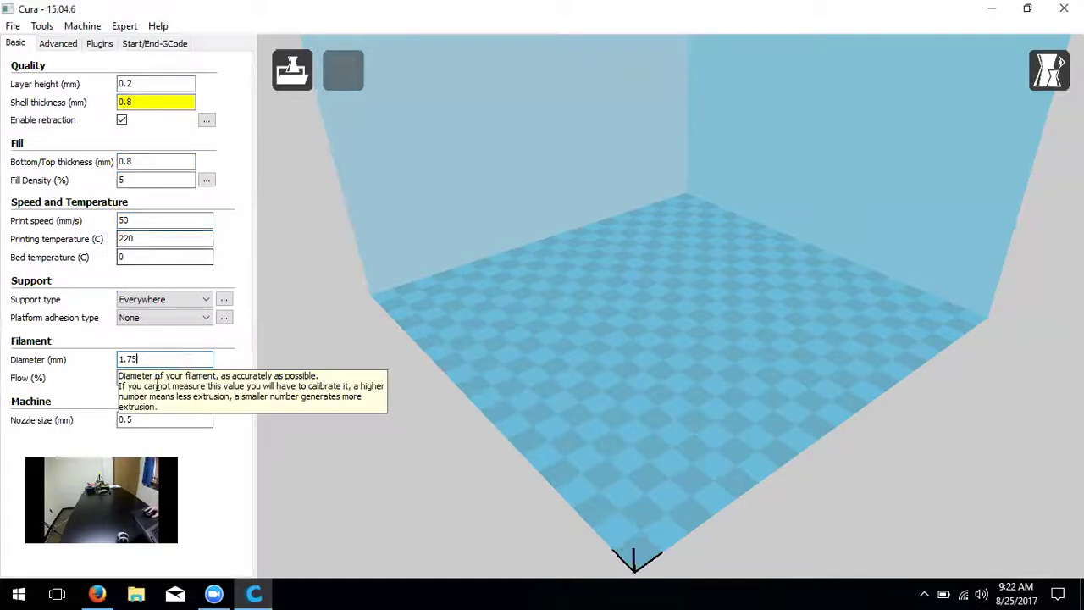
left_click(157, 381)
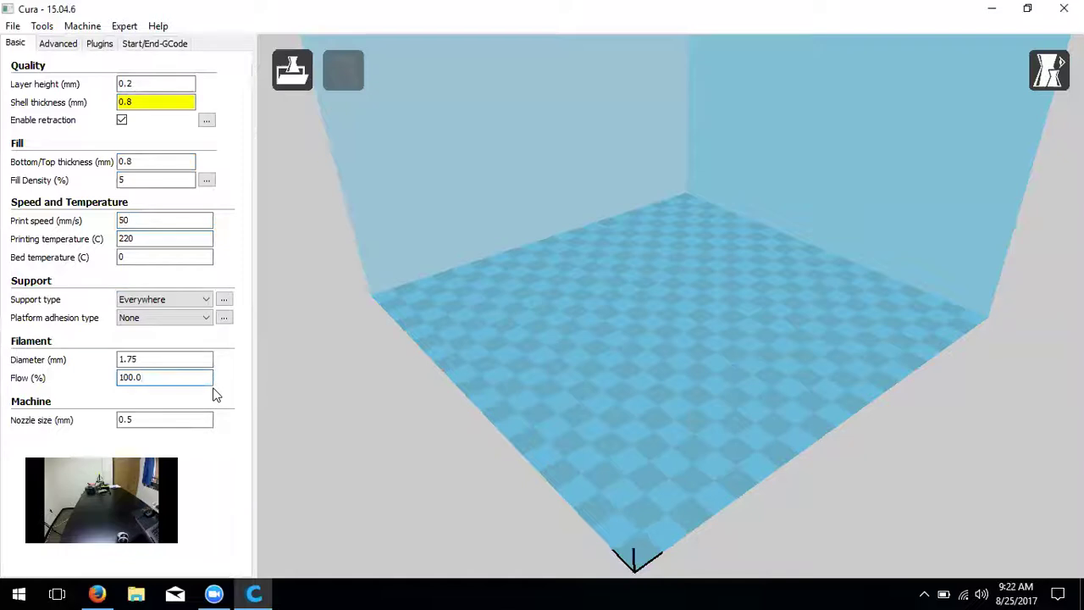
- Set the nozzle size to 0.4 mm
left_click(153, 419)
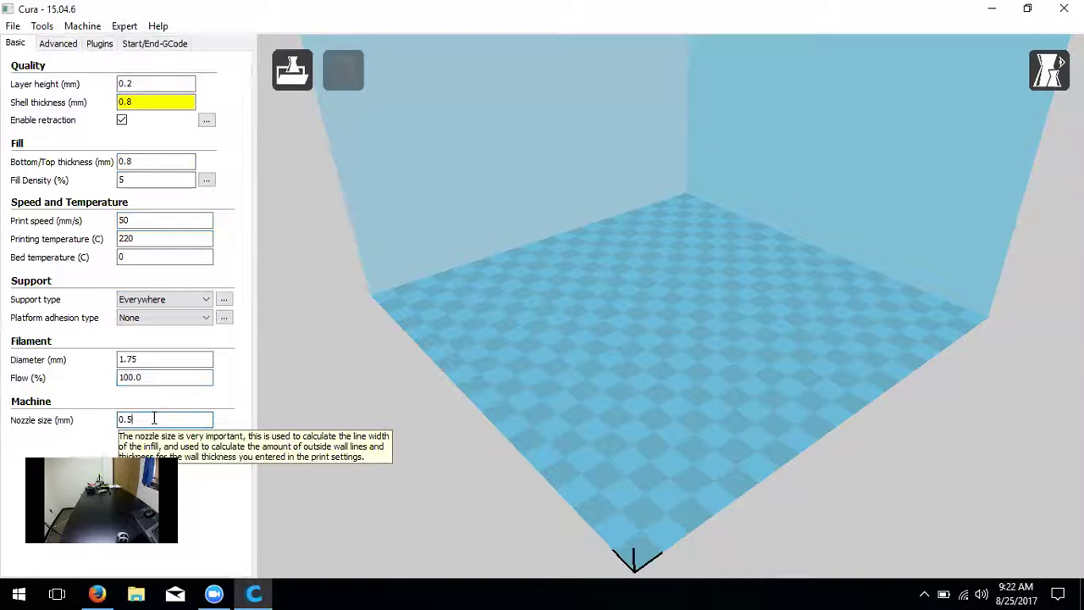
key("BackSpace")
type("4")
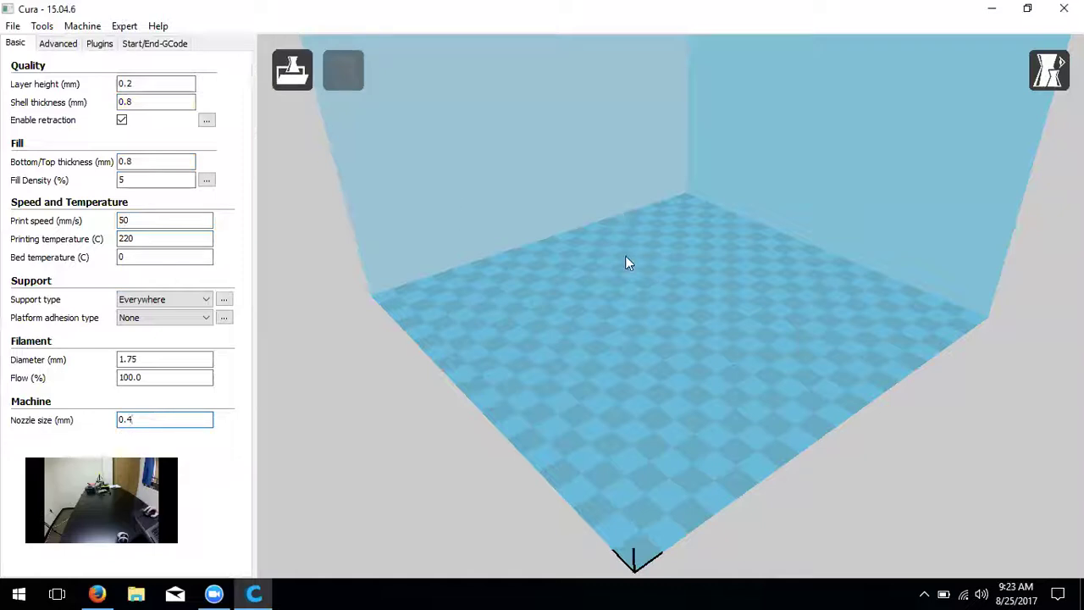
- Open the machine settings for the Mendel profile and set its maximum width to 125 mm
right_click_drag(622, 376, 604, 382)
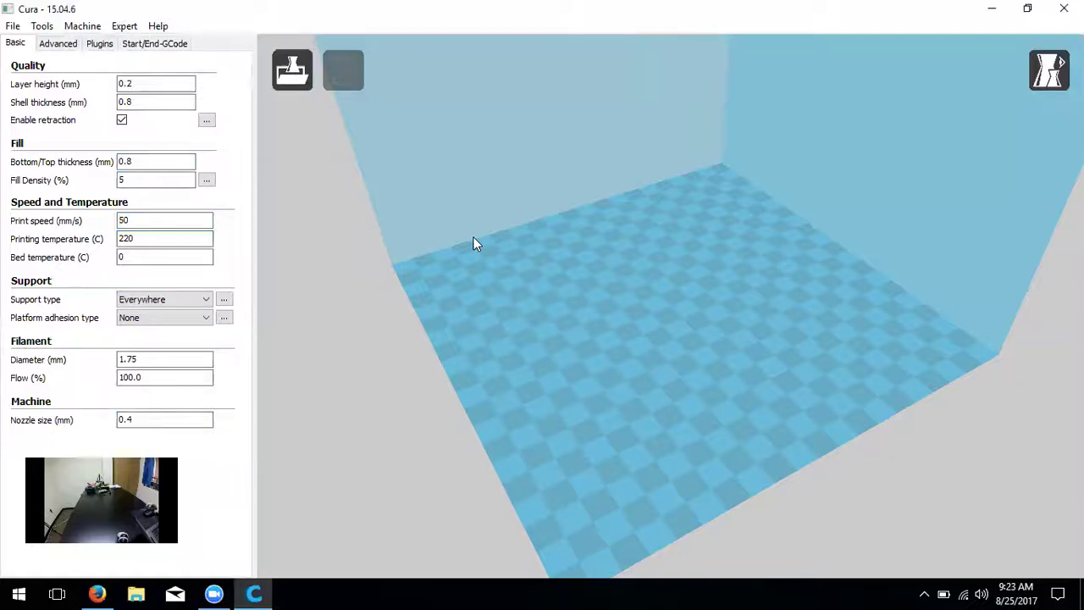
left_click(95, 25)
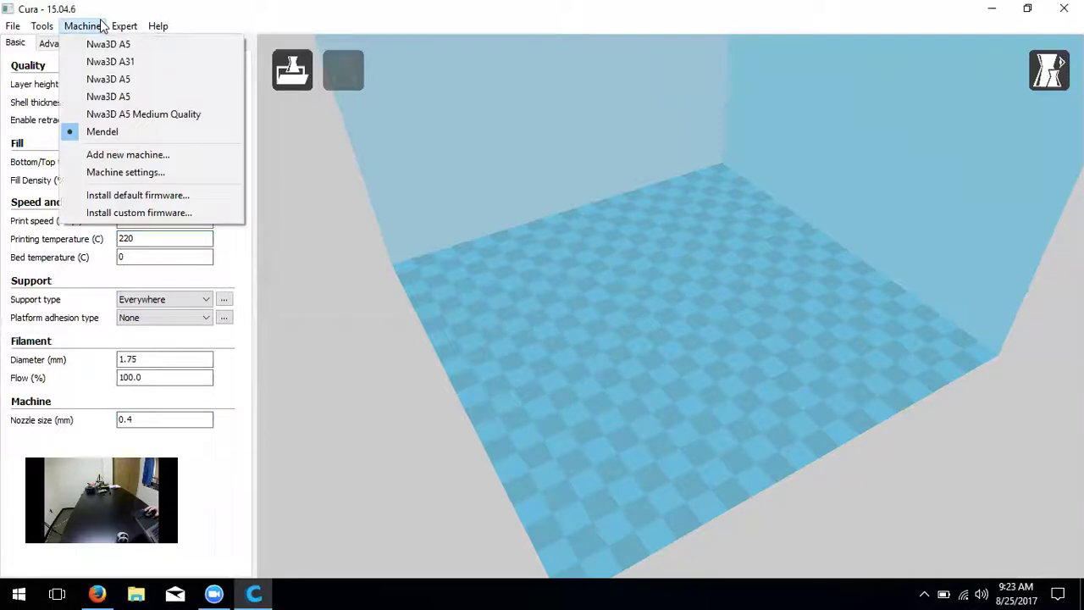
left_click(111, 178)
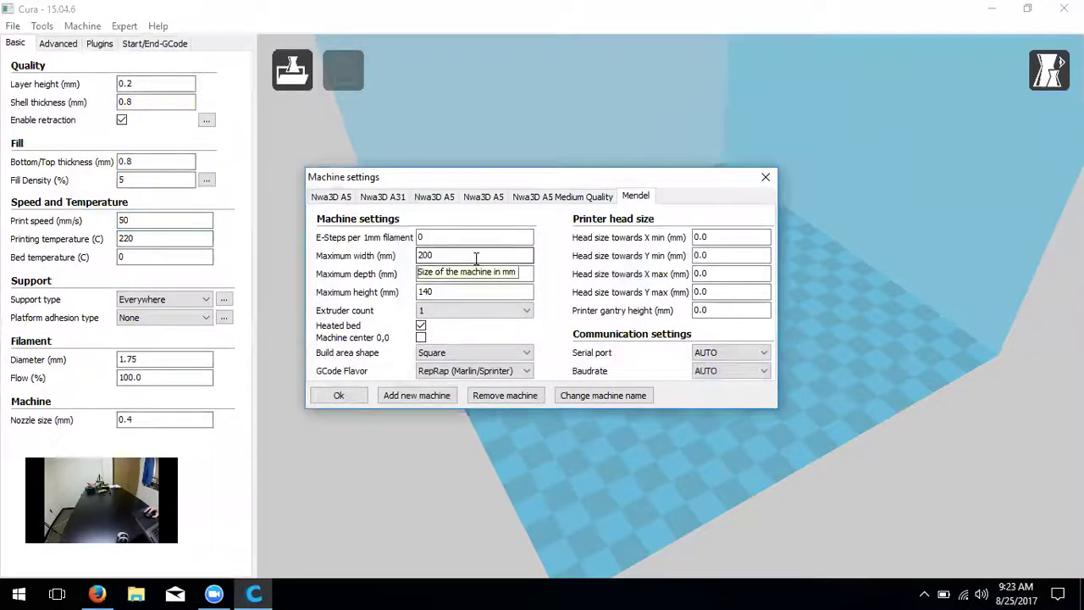
left_click(476, 259)
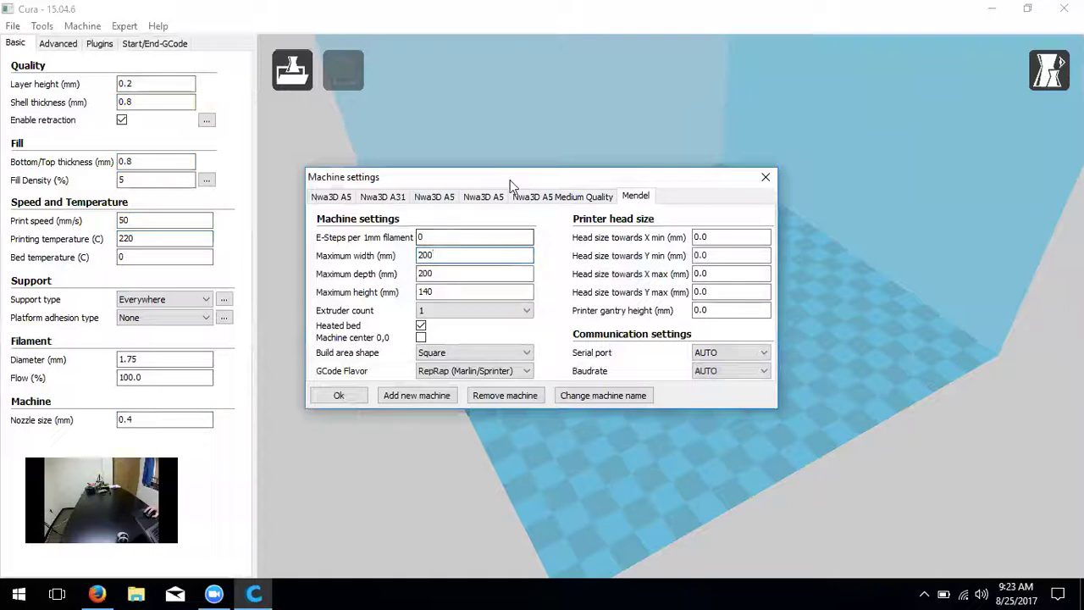
left_click_drag(516, 178, 561, 175)
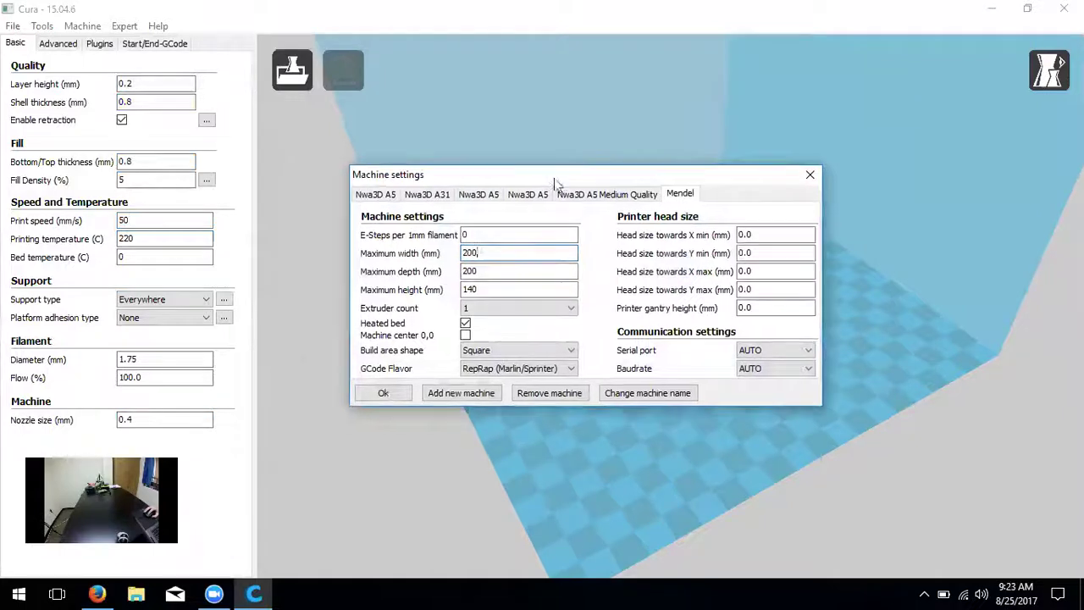
double_click(543, 258)
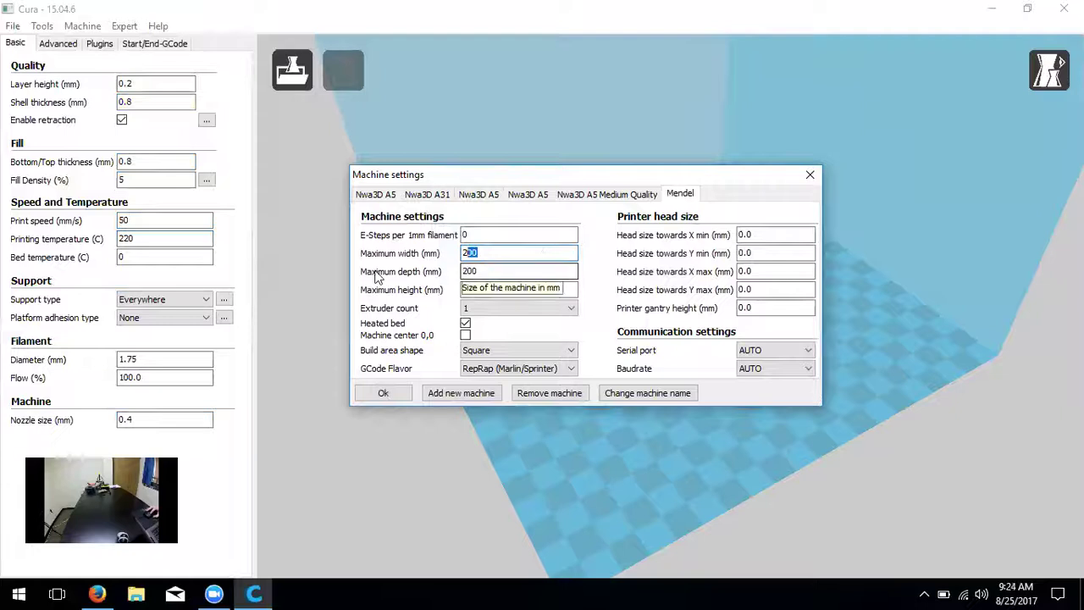
type("2")
key("BackSpace")
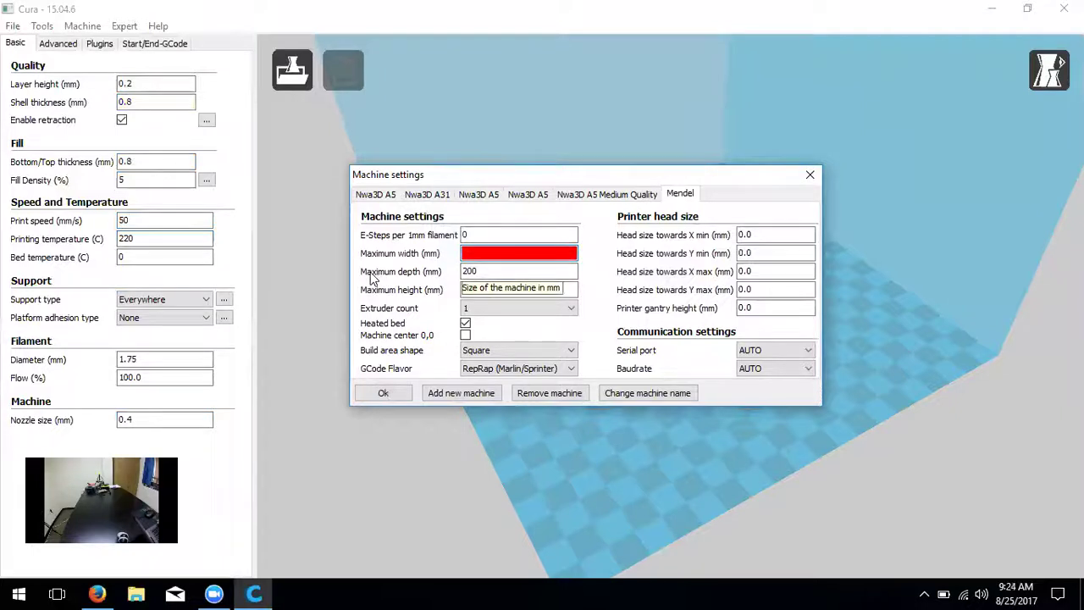
type("125")
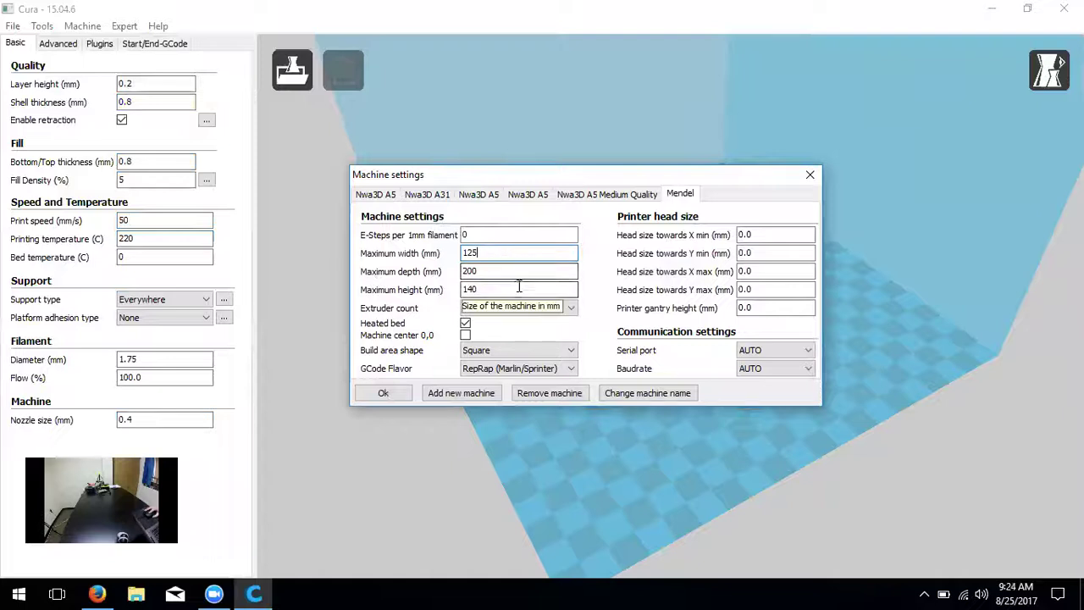
- Set the Mendel machine's maximum depth to 150 mm and maximum height to 100 mm
key("Tab")
type("1")
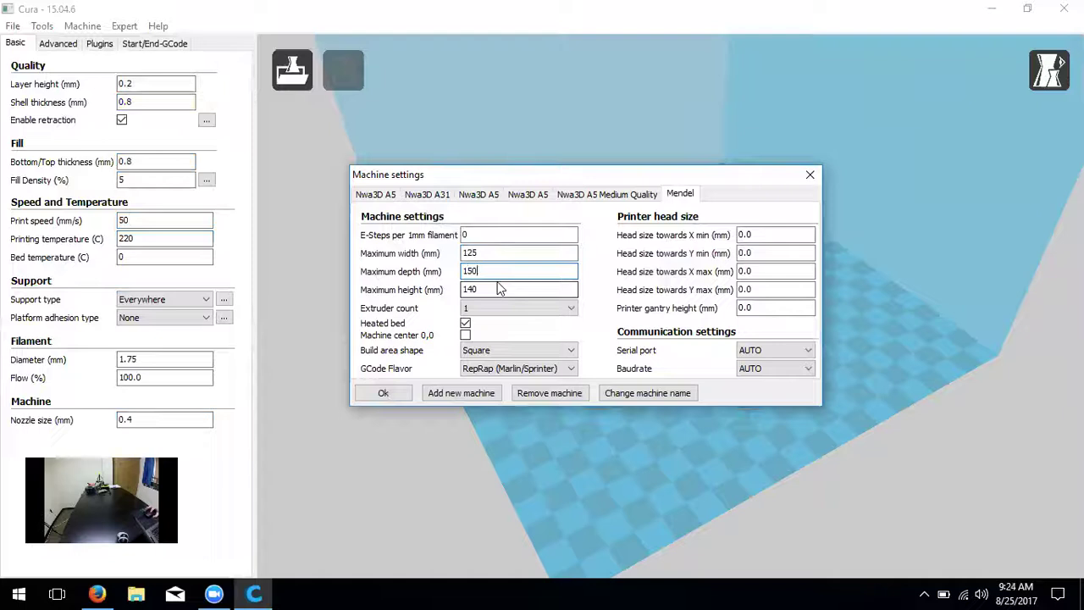
key("Tab")
type("100")
- Disable the heated bed option for the Mendel machine
left_click(465, 323)
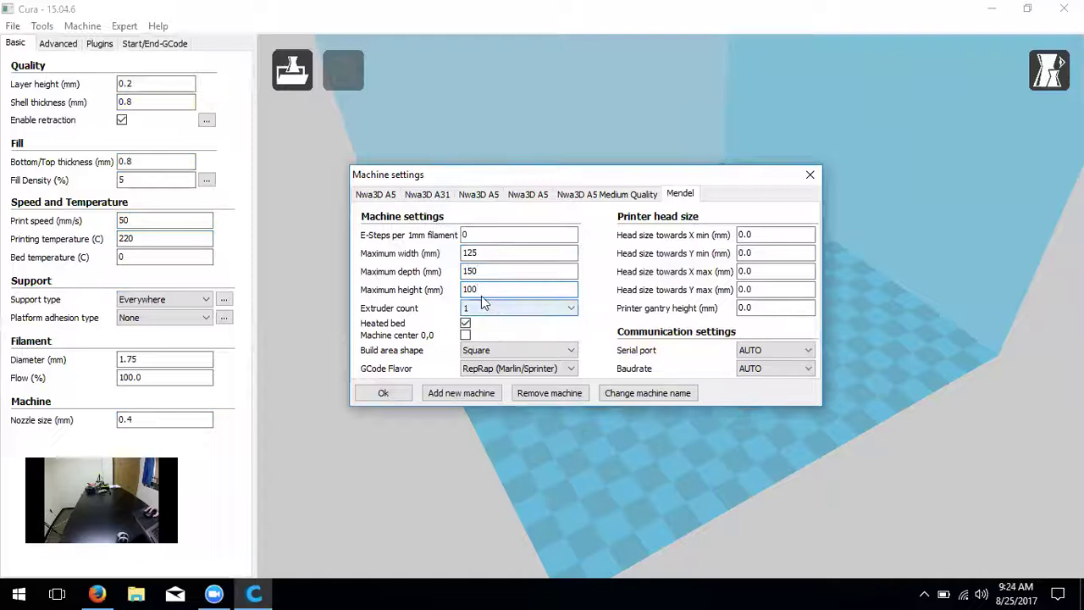
left_click(465, 326)
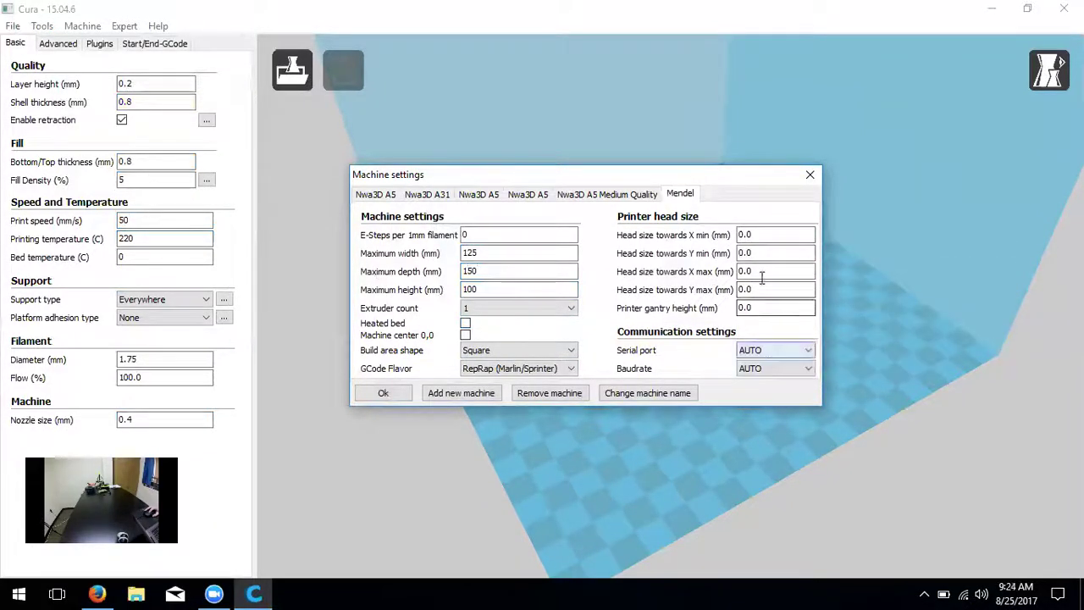
left_click_drag(669, 423, 617, 451)
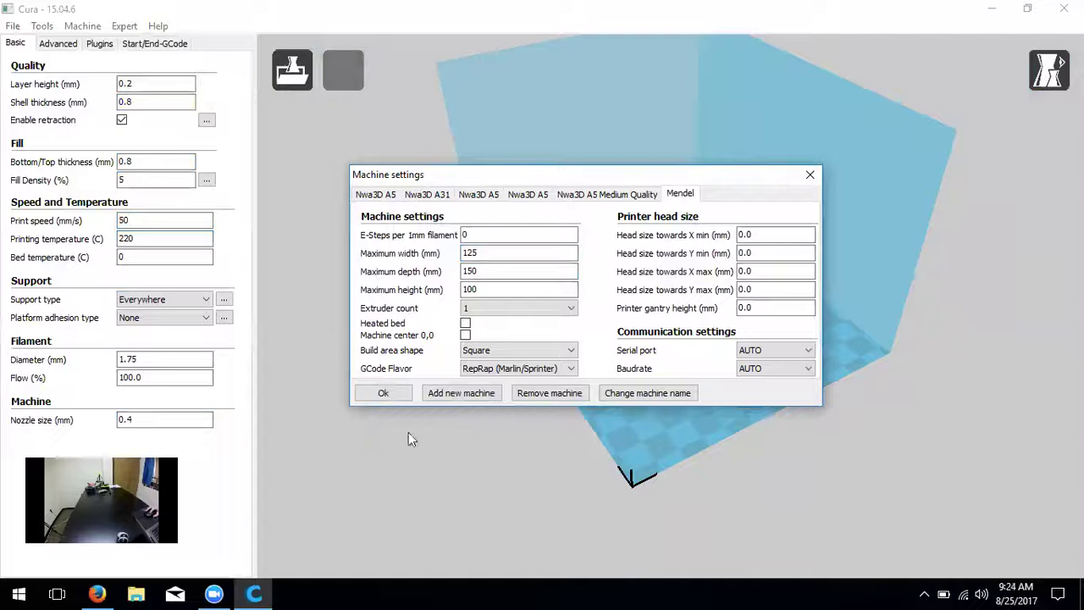
left_click(518, 498)
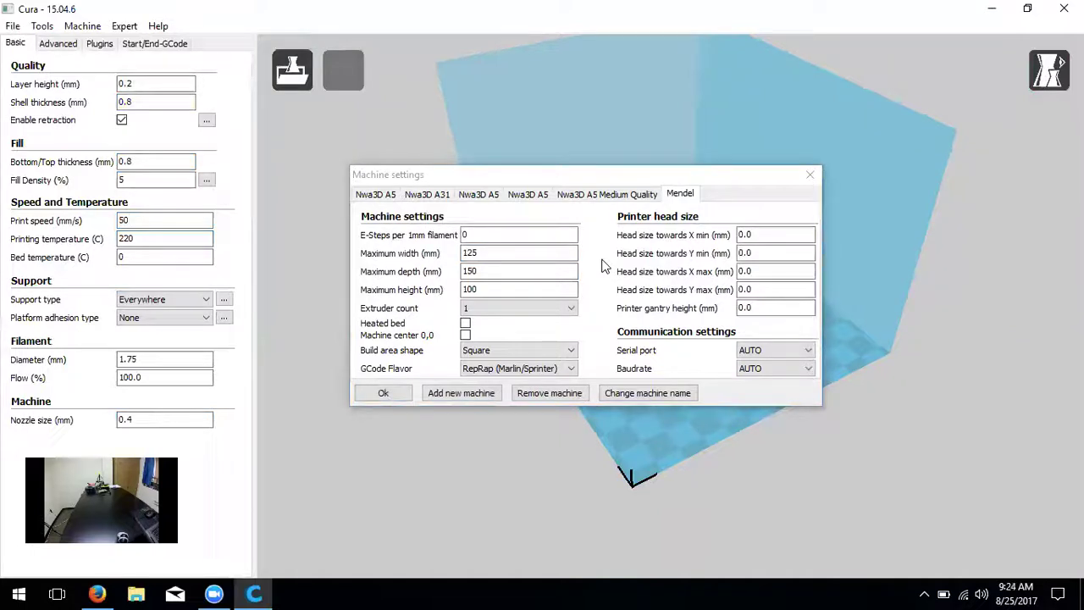
- Rename the Mendel machine as NWA3D A5 and accept the machine settings
left_click(629, 396)
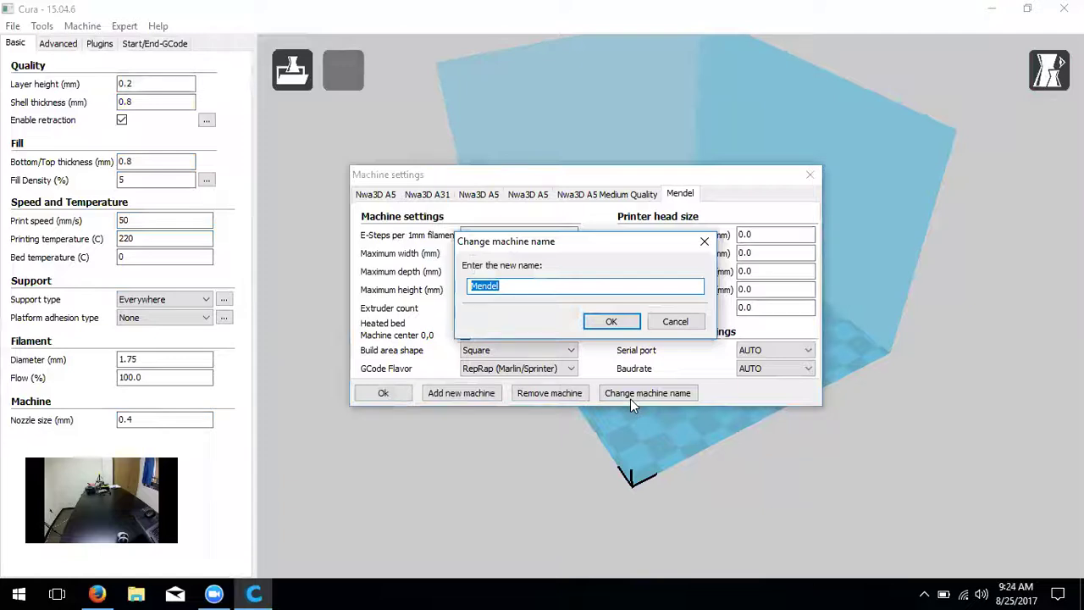
type("NWA3D A5")
key("Return")
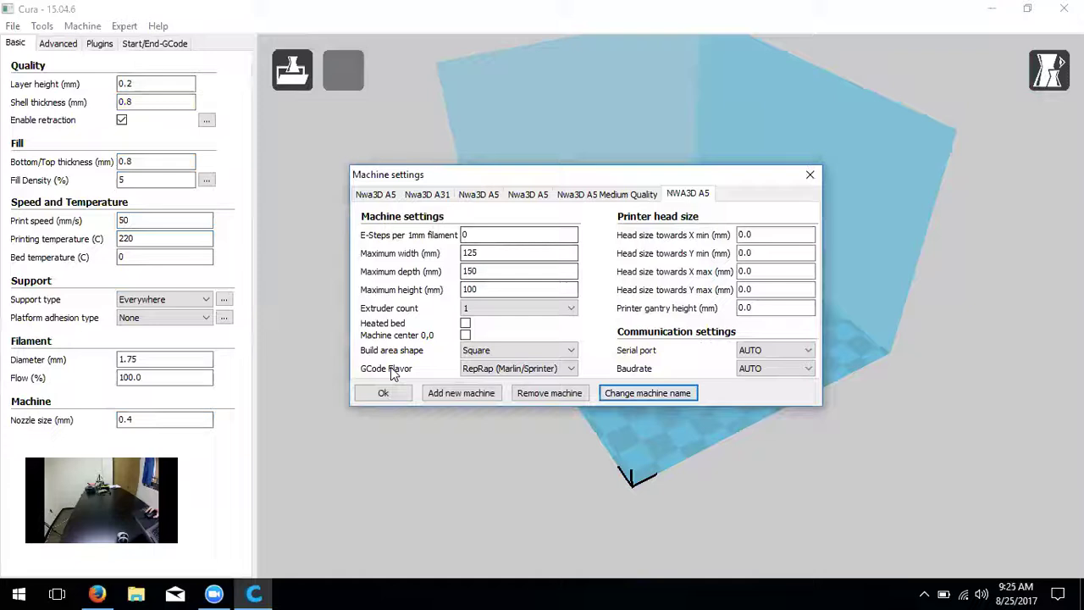
left_click(383, 393)
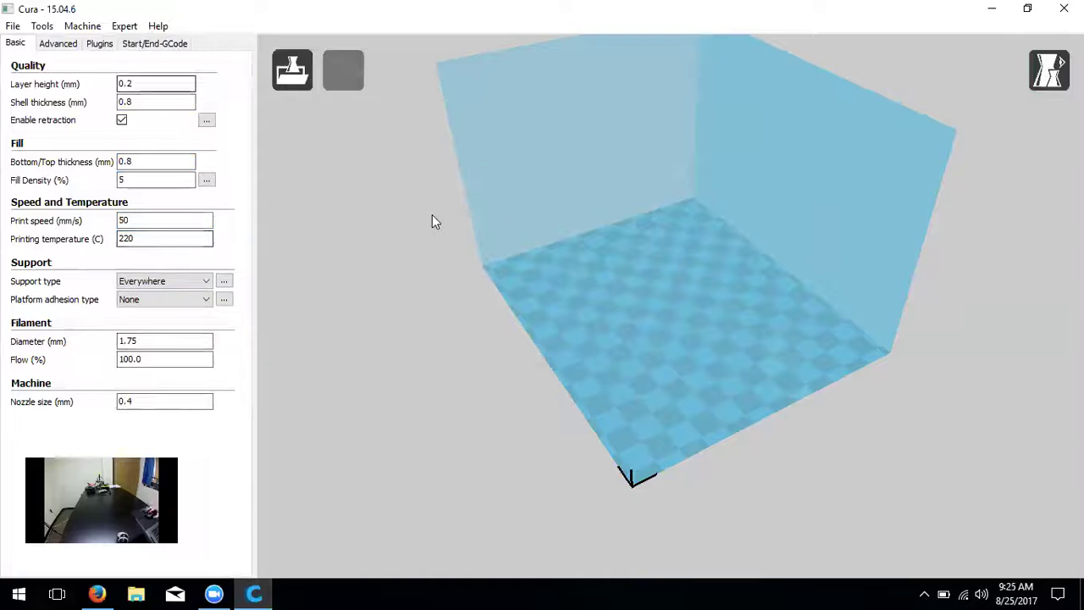
- Switch to the Nwa3D A31 machine to compare build volumes, and return to the newly added Nwa3D A5 profile
left_click(83, 27)
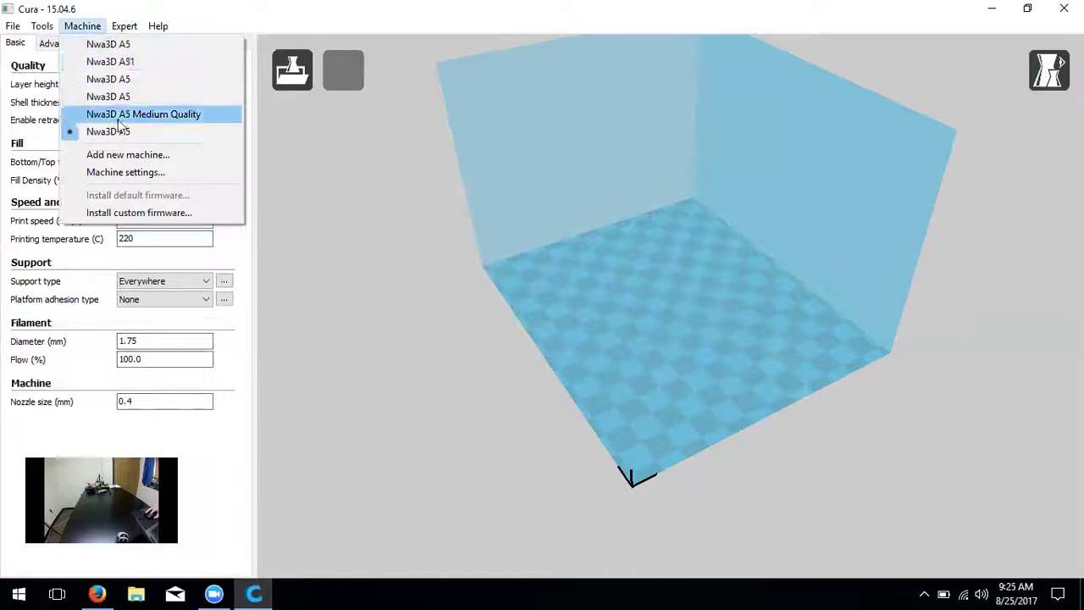
left_click(124, 63)
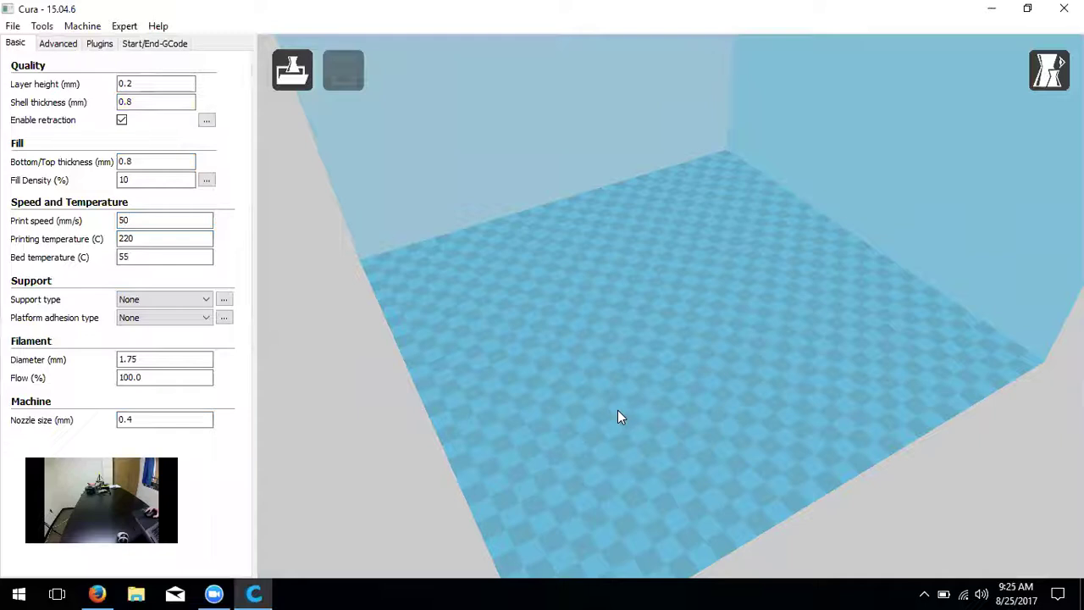
left_click(91, 29)
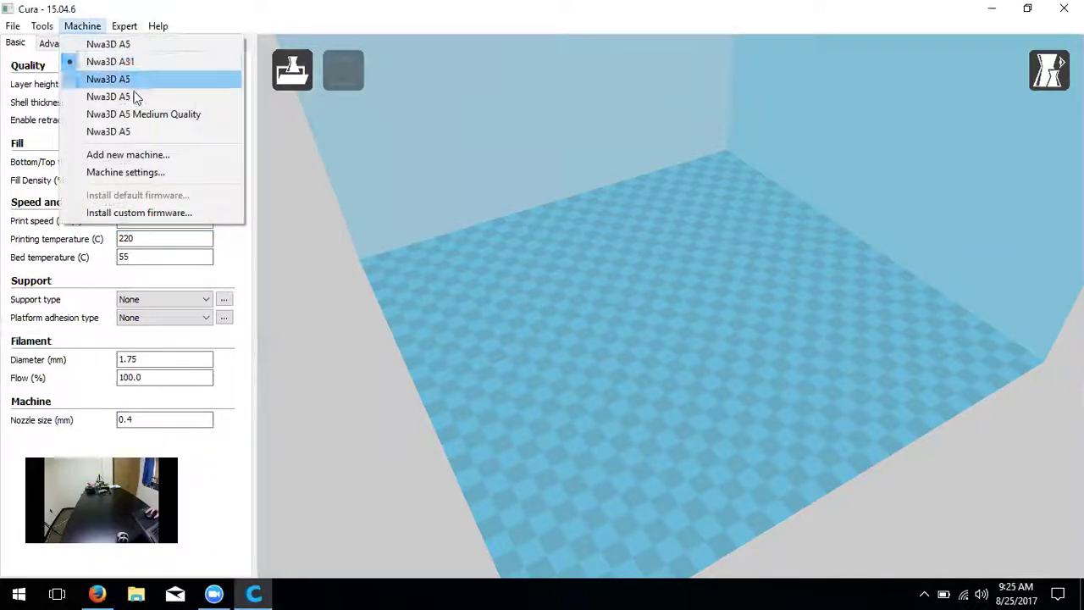
left_click(143, 130)
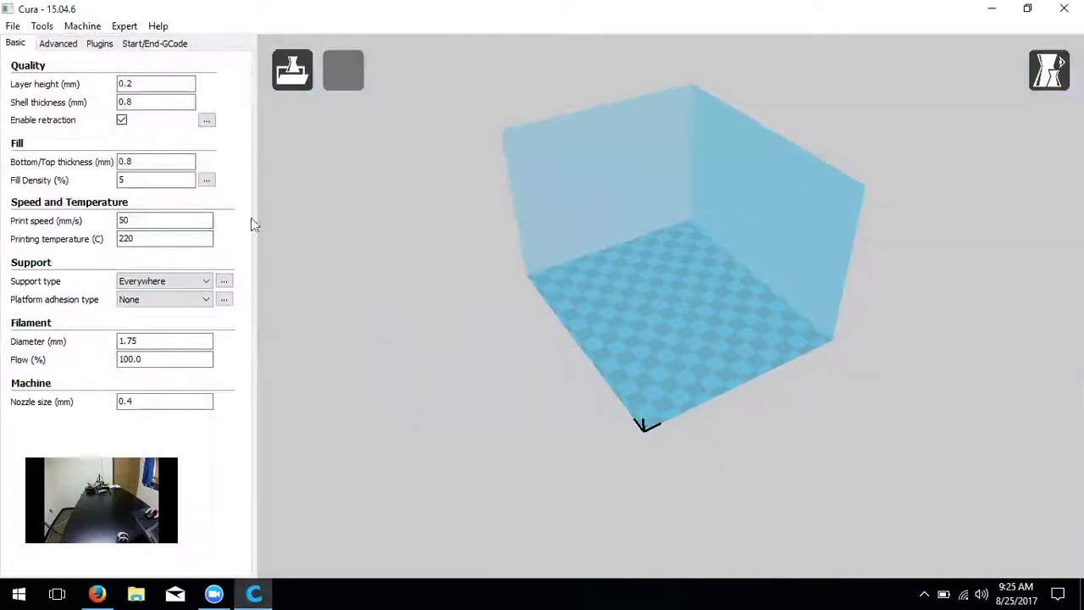
scroll(770, 392, "up", 6)
scroll(742, 389, "down", 4)
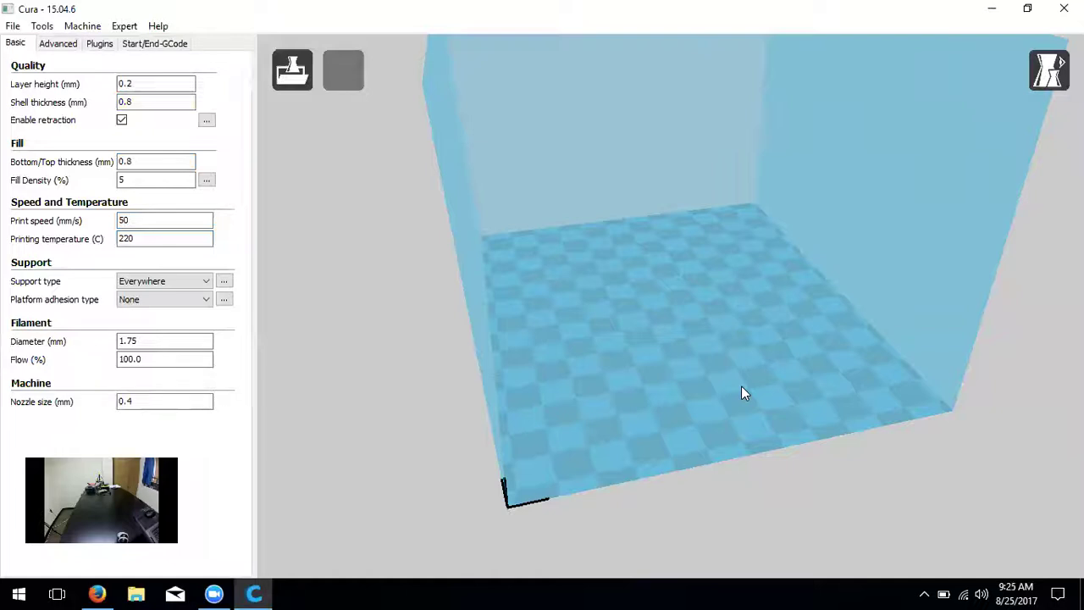
- Load the Six Sided Dice (d6) model from the STL files folder on the NWA3D (E:) drive
left_click(13, 25)
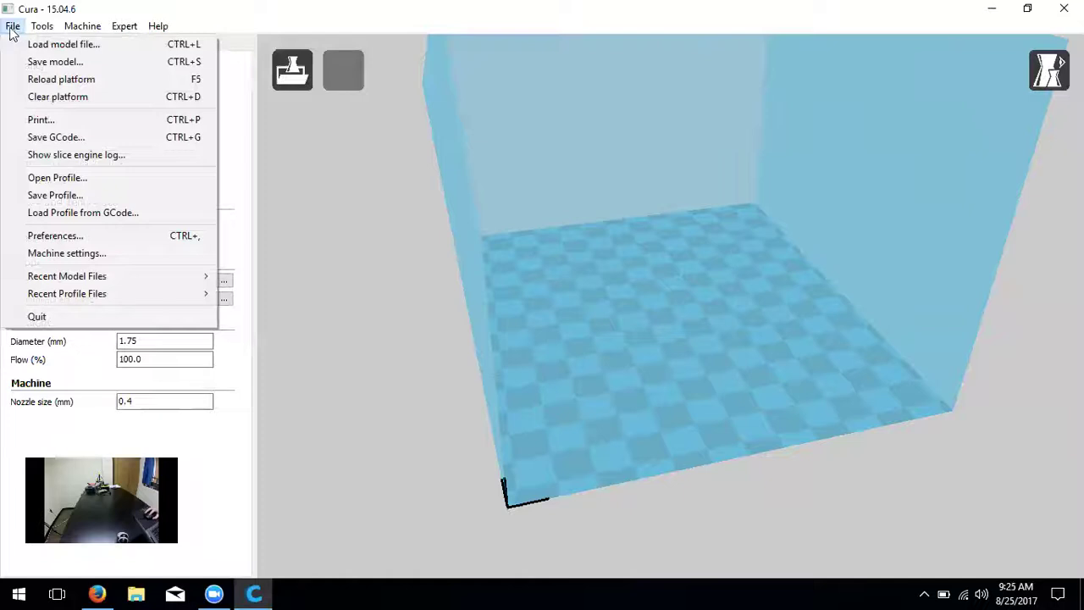
left_click(48, 51)
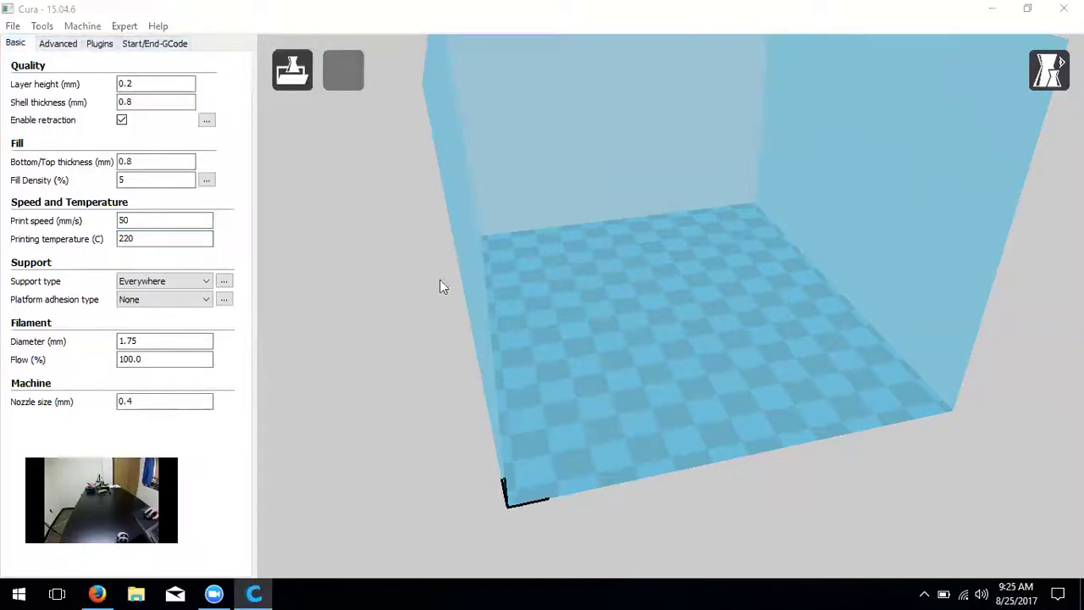
scroll(382, 339, "down", 1)
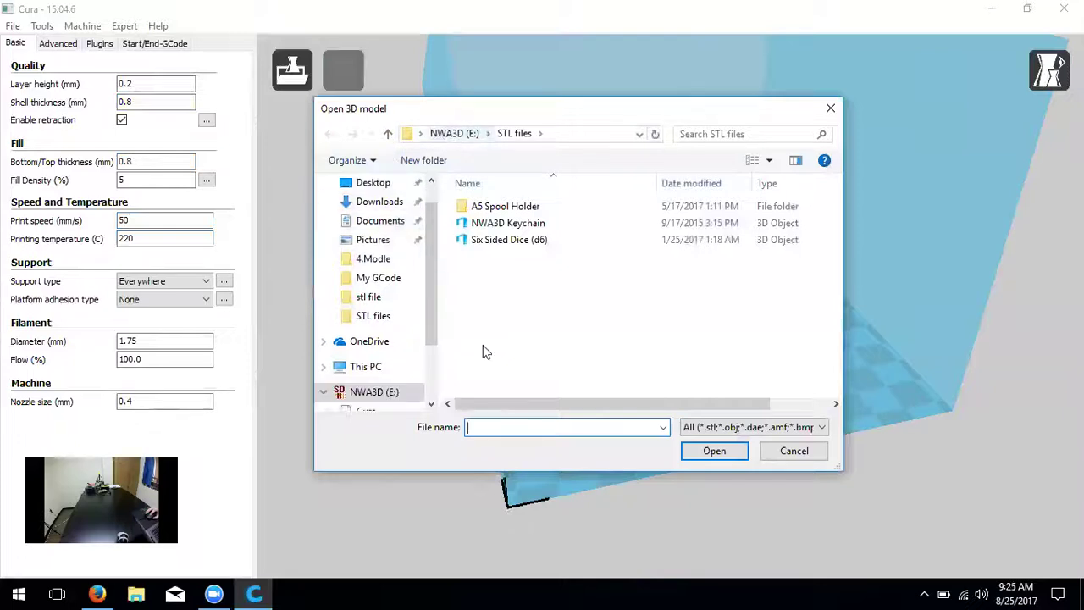
left_click(363, 388)
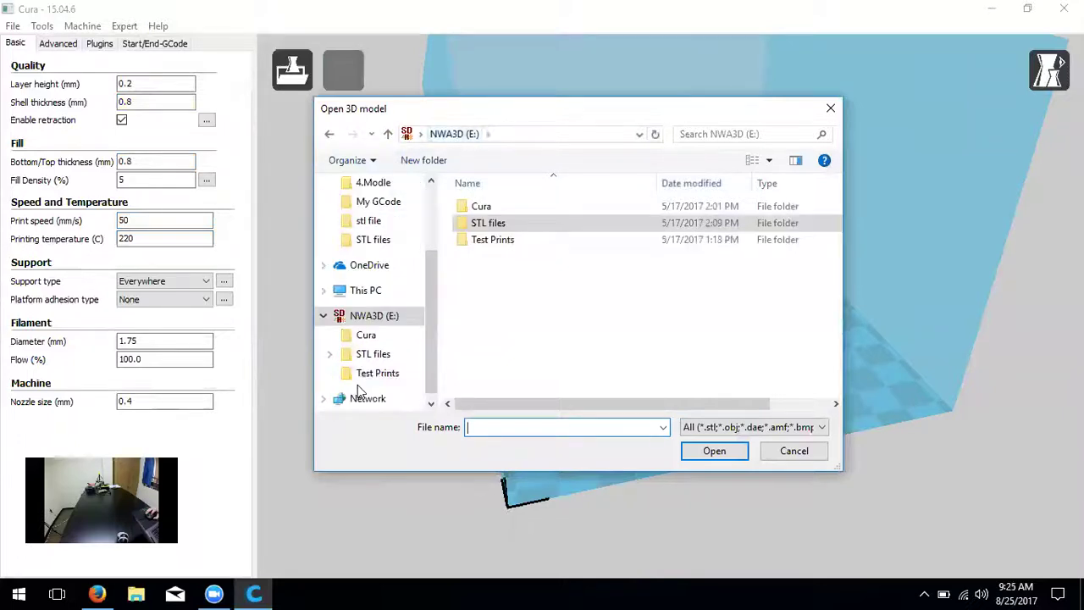
double_click(533, 228)
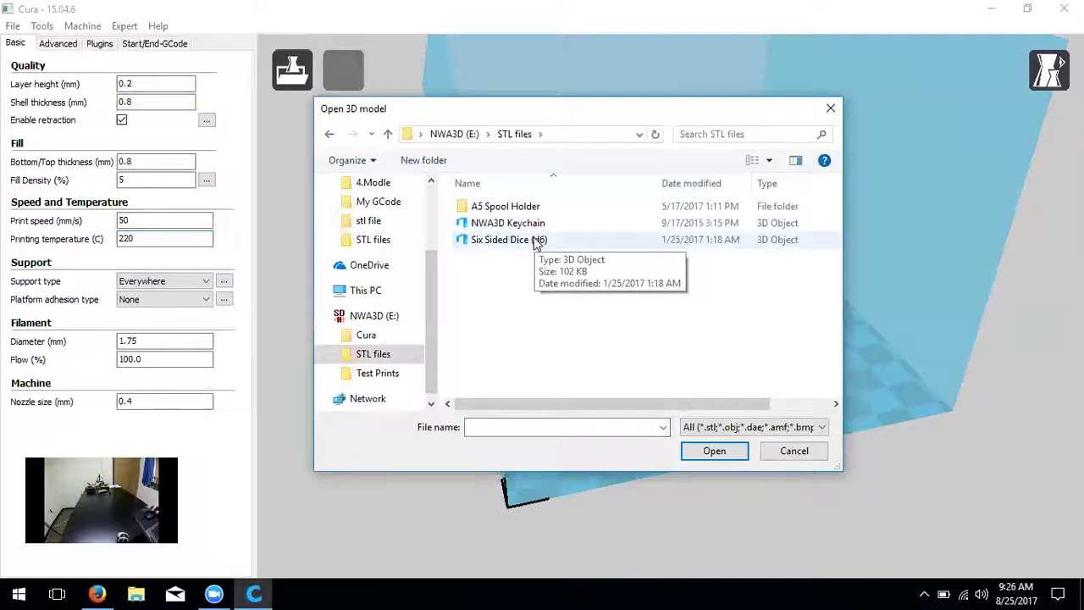
left_click(535, 242)
double_click(523, 239)
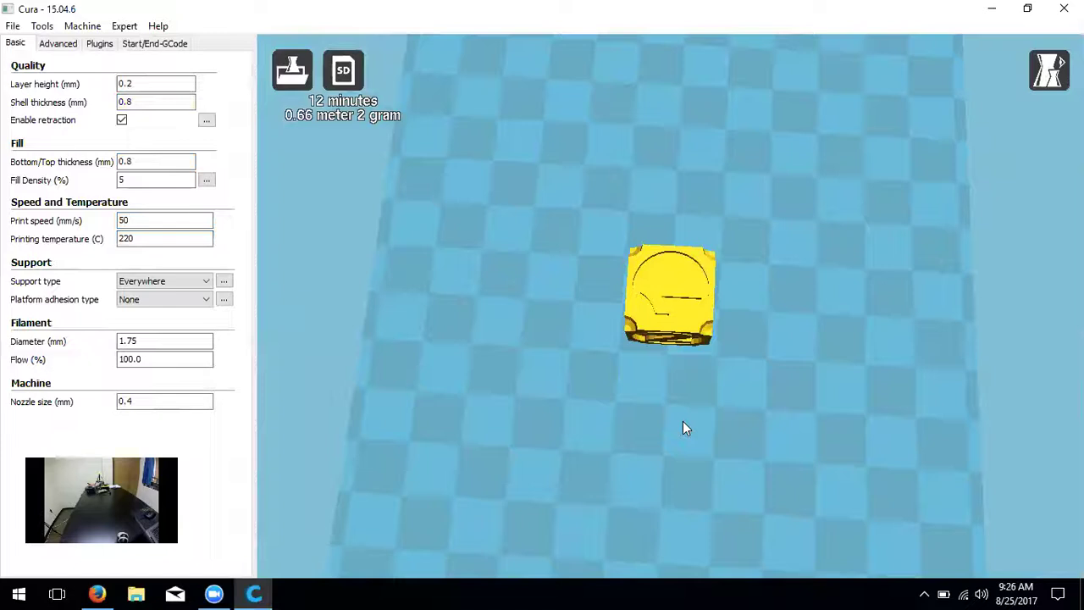
right_click_drag(563, 490, 617, 382)
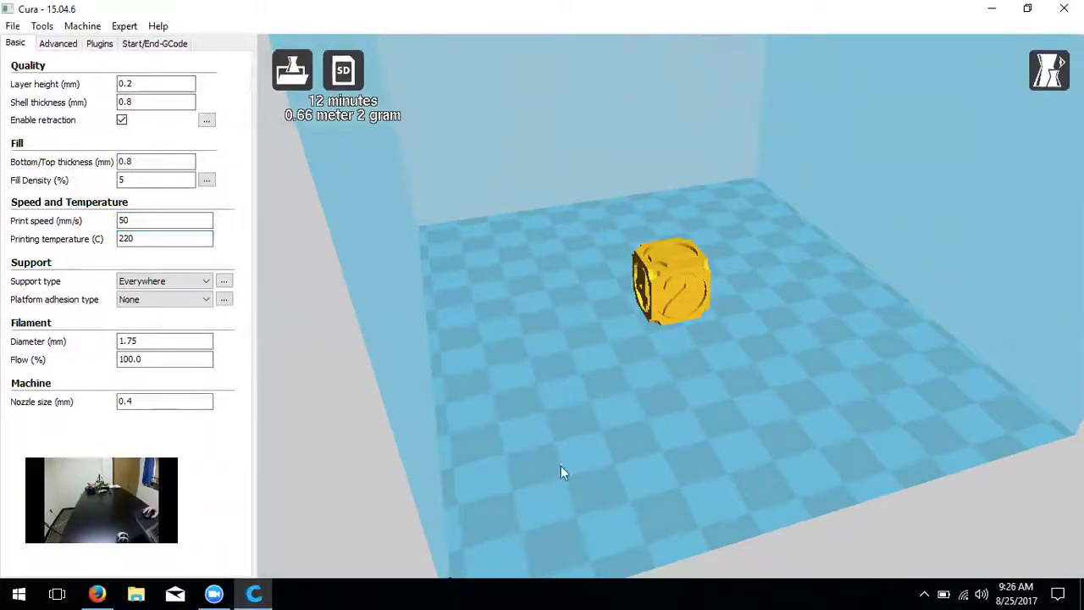
- Select the dice and look through its Rotate, Scale and Mirror tools
right_click_drag(844, 461, 795, 330)
left_click(694, 292)
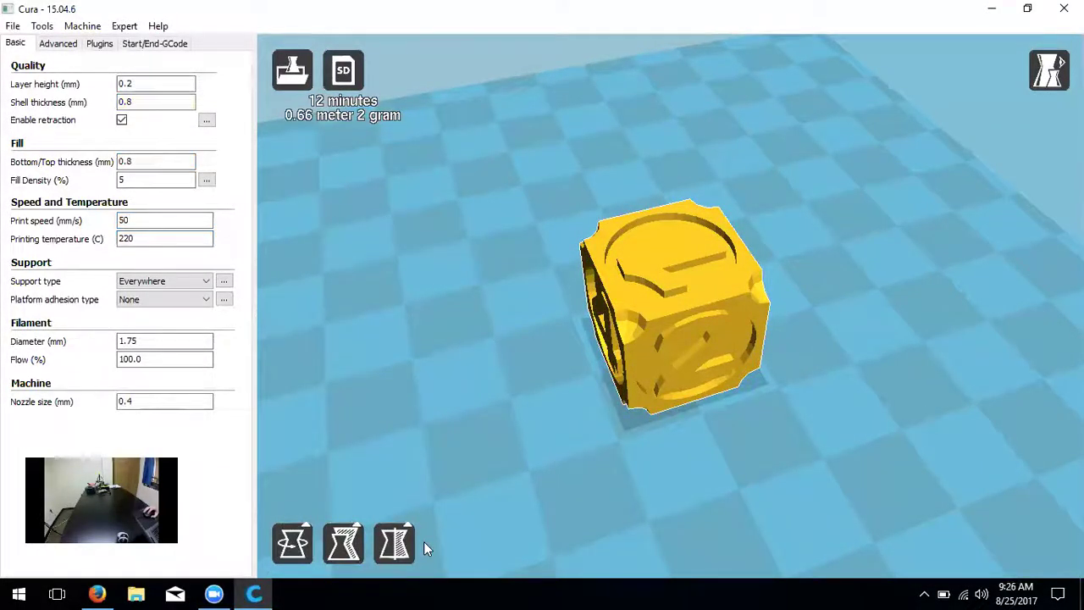
left_click(303, 551)
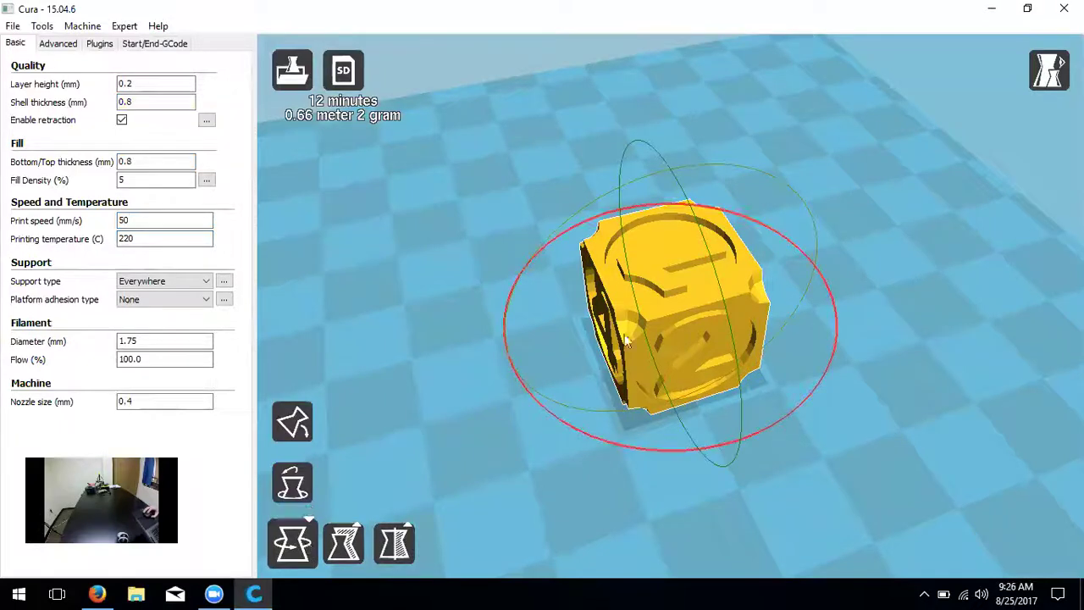
left_click(343, 542)
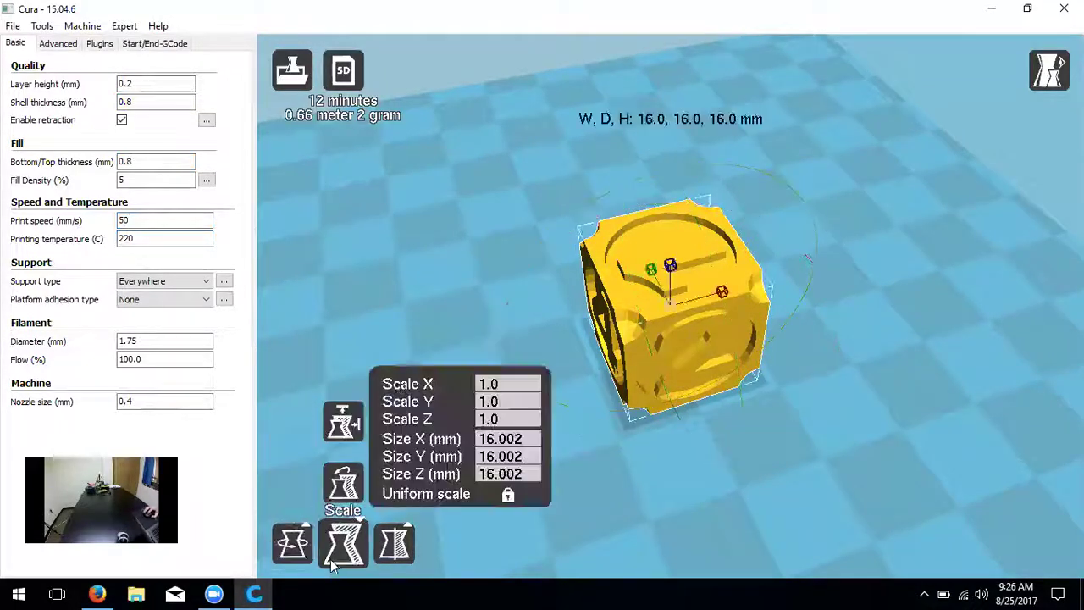
left_click(423, 542)
left_click(765, 257)
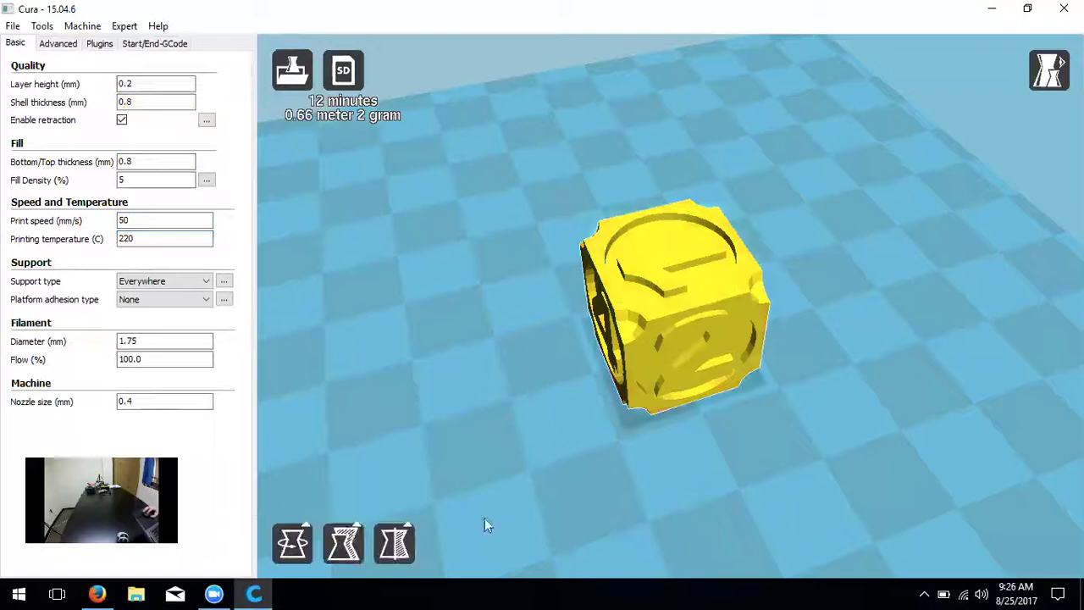
- Rotate the dice with the Rotate tool's rings and lay it flat on the build platform
left_click(292, 542)
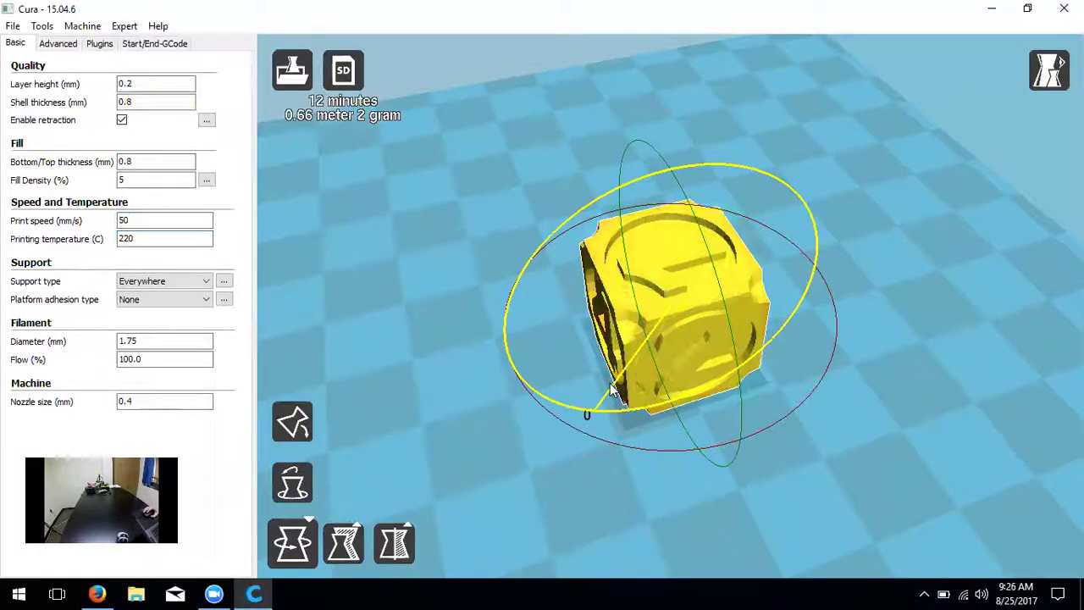
right_click_drag(714, 398, 843, 429)
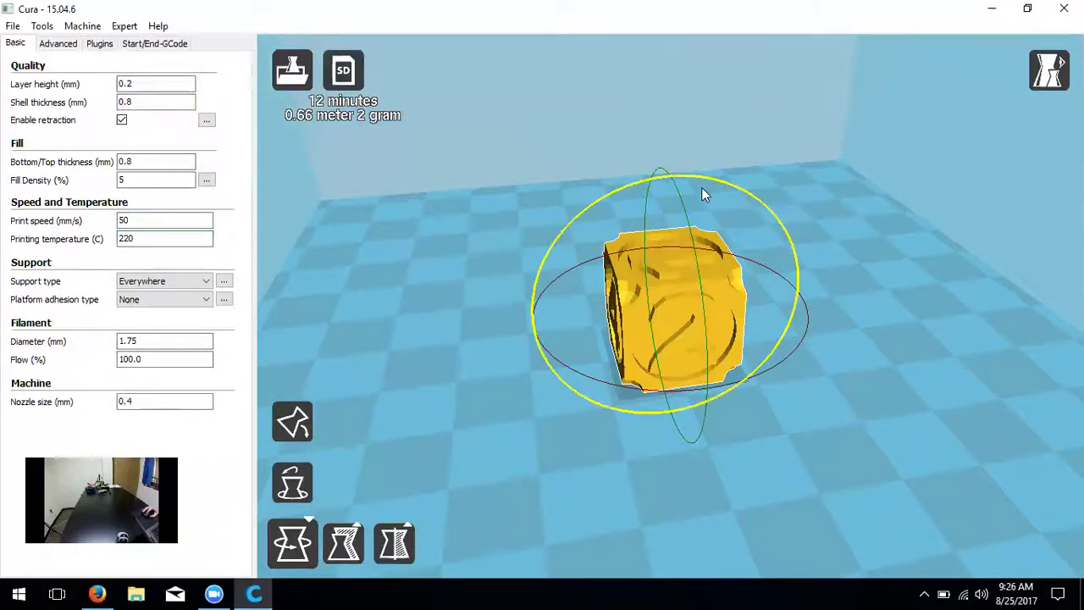
left_click_drag(716, 174, 826, 343)
right_click_drag(827, 343, 746, 462)
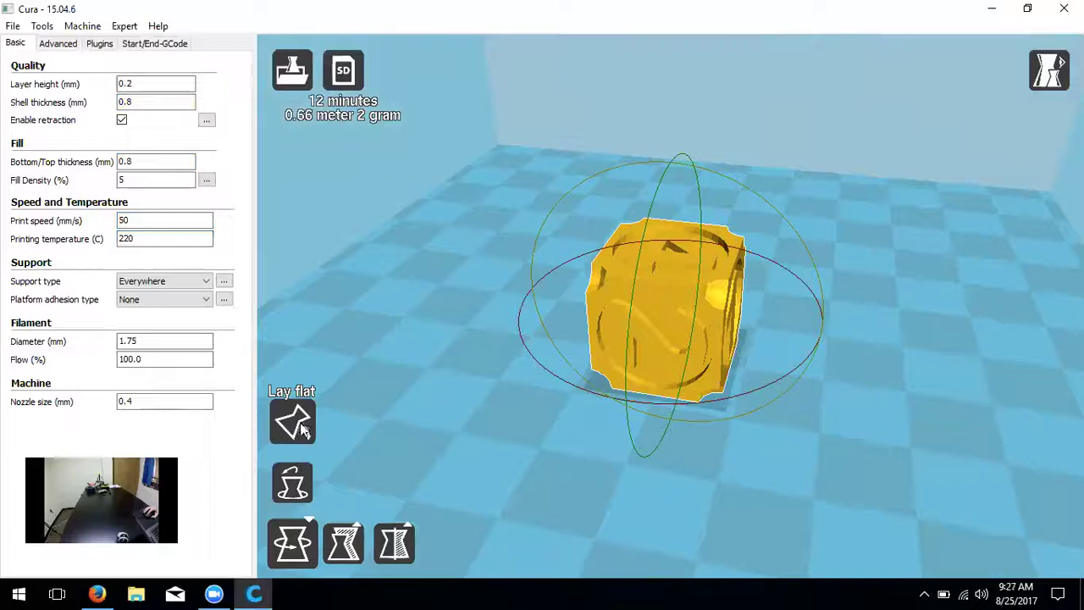
right_click_drag(548, 396, 691, 188)
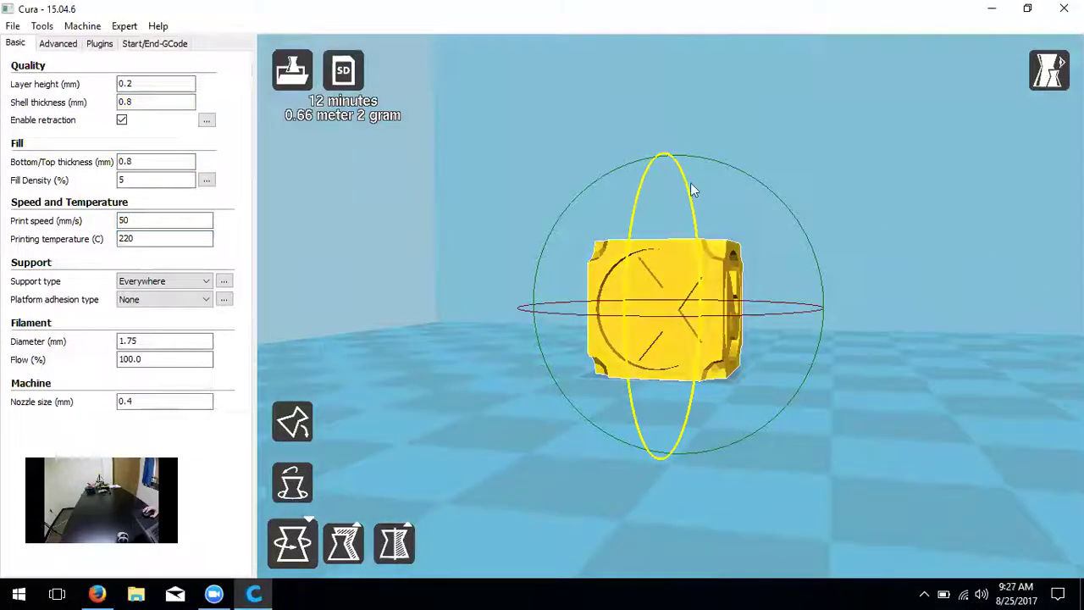
left_click_drag(770, 451, 321, 450)
left_click(292, 422)
- Tilt the dice again, lay it flat and reset its rotation to the original orientation
left_click_drag(672, 486, 559, 494)
right_click_drag(559, 494, 957, 421)
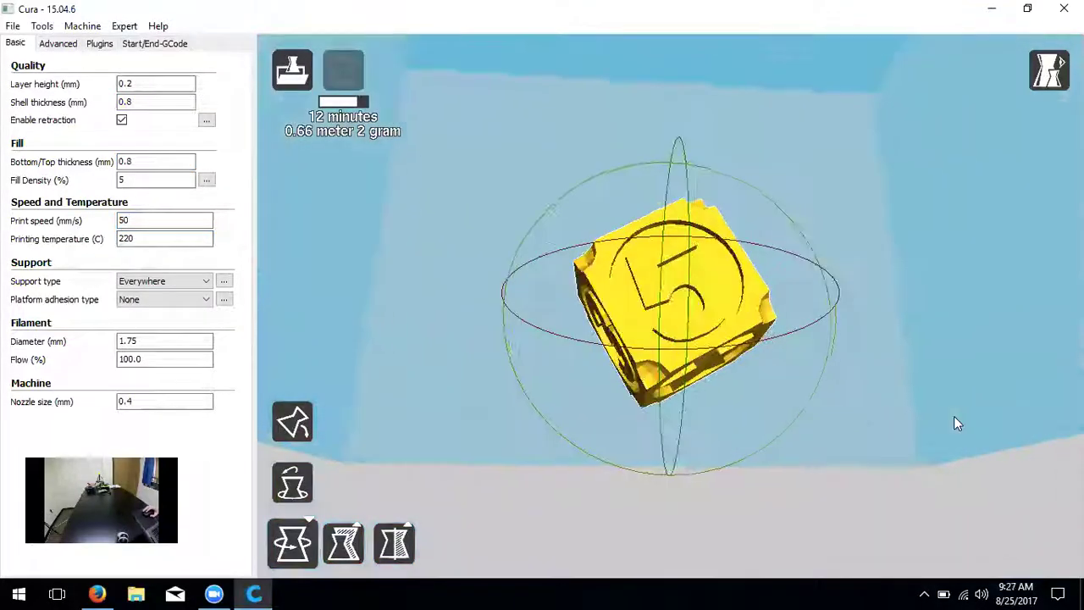
left_click(303, 432)
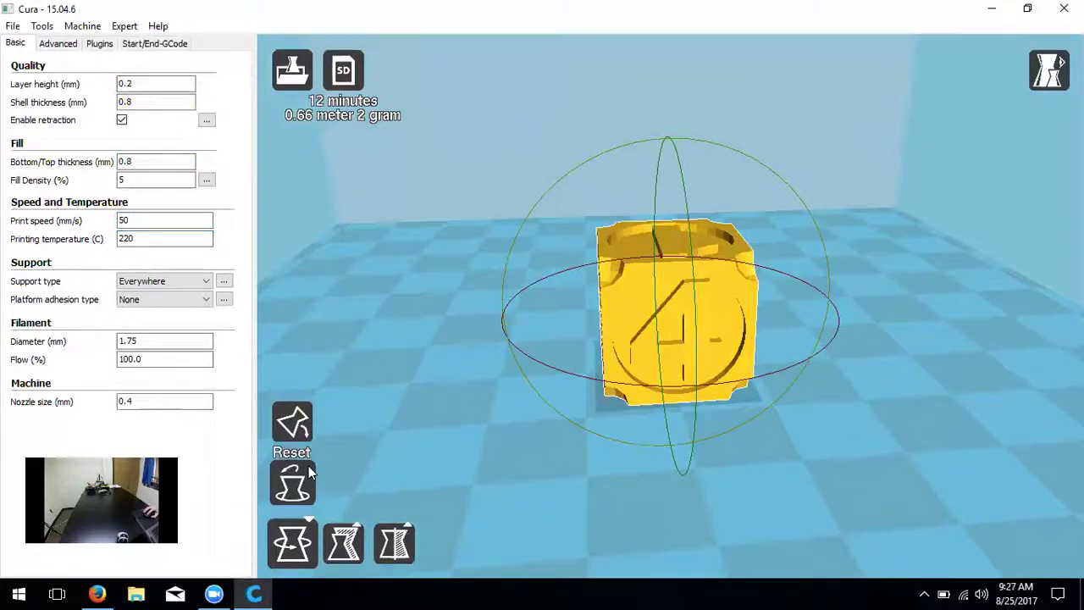
left_click(310, 472)
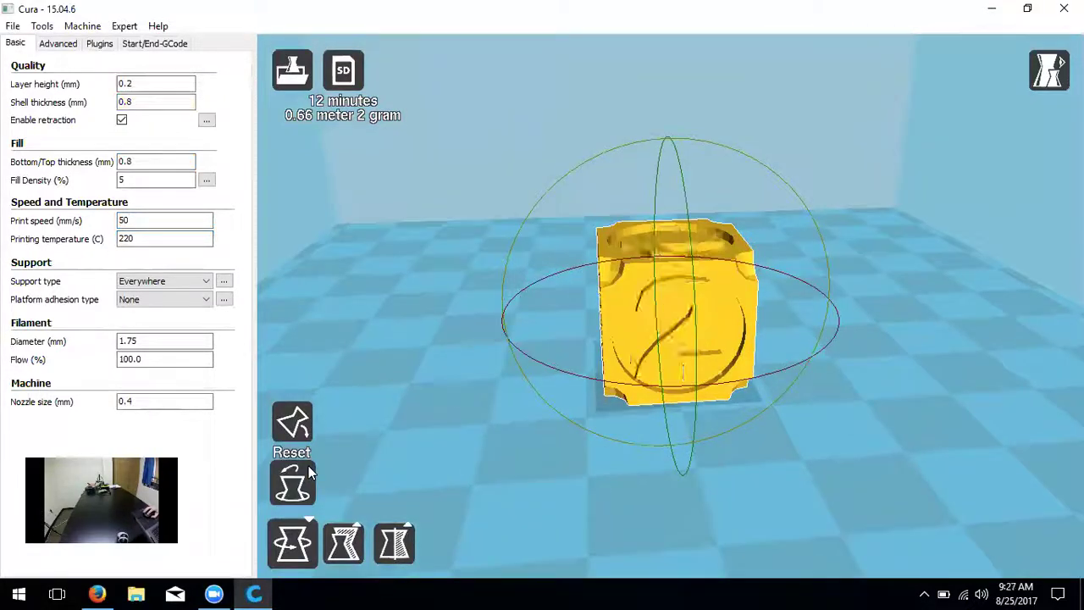
- Scale the dice uniformly by a factor of 2.0 and reset its scale
scroll(365, 382, "down", 4)
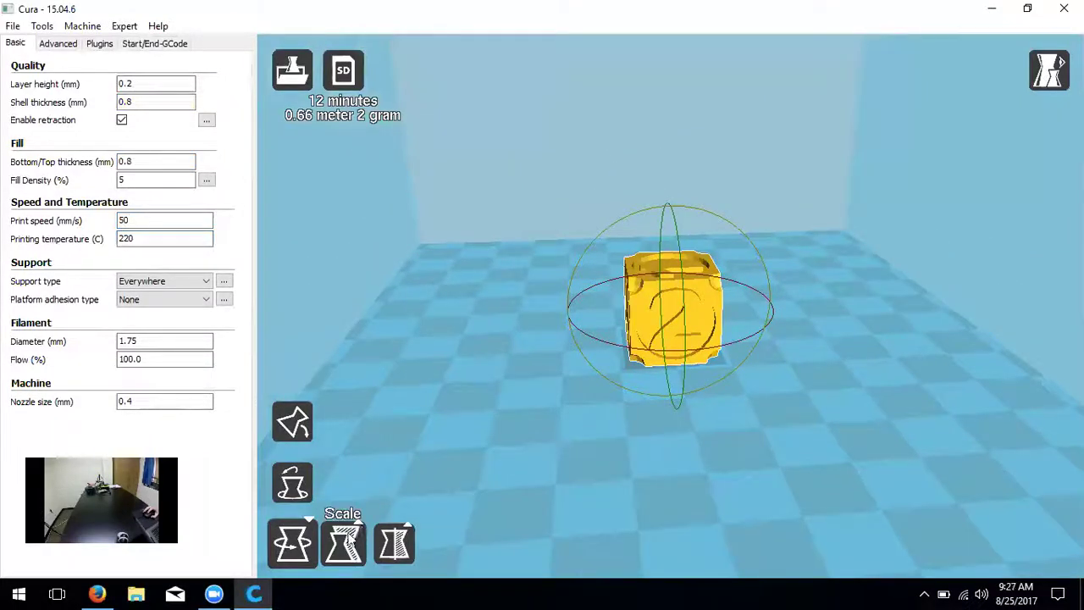
left_click(346, 542)
mouse_move(417, 301)
right_mouse_down()
mouse_move(419, 329)
mouse_move(421, 316)
right_mouse_up()
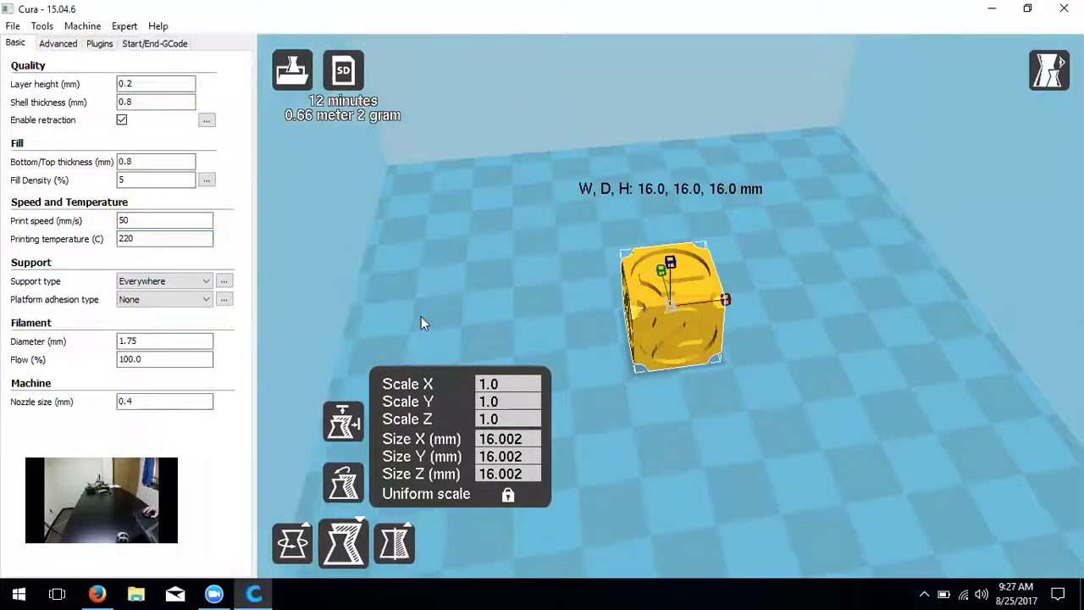
left_click(517, 384)
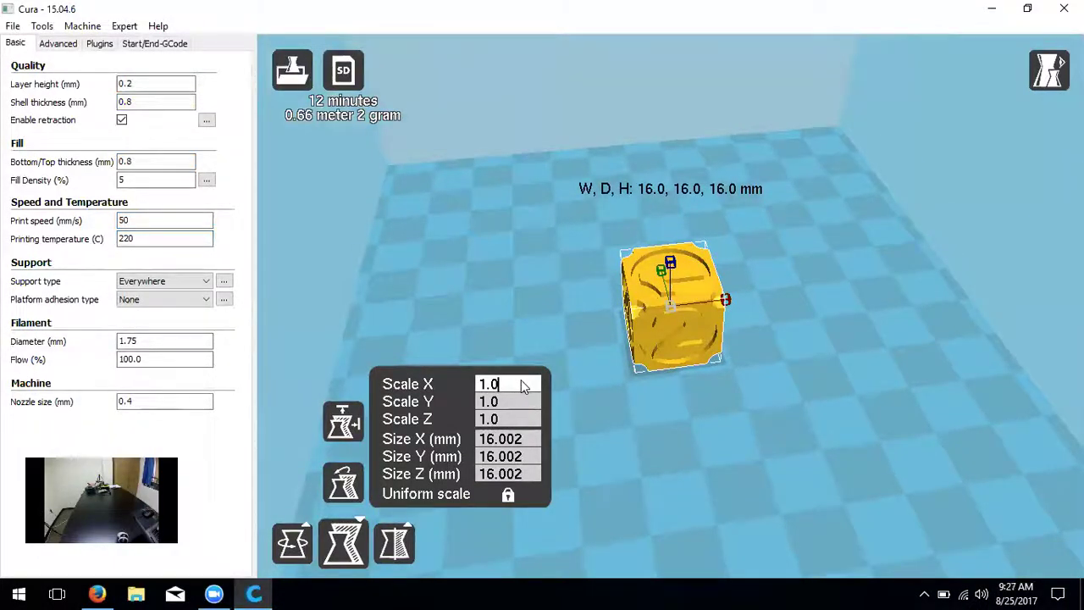
key("BackSpace")
key("BackSpace")
key("BackSpace")
type("2")
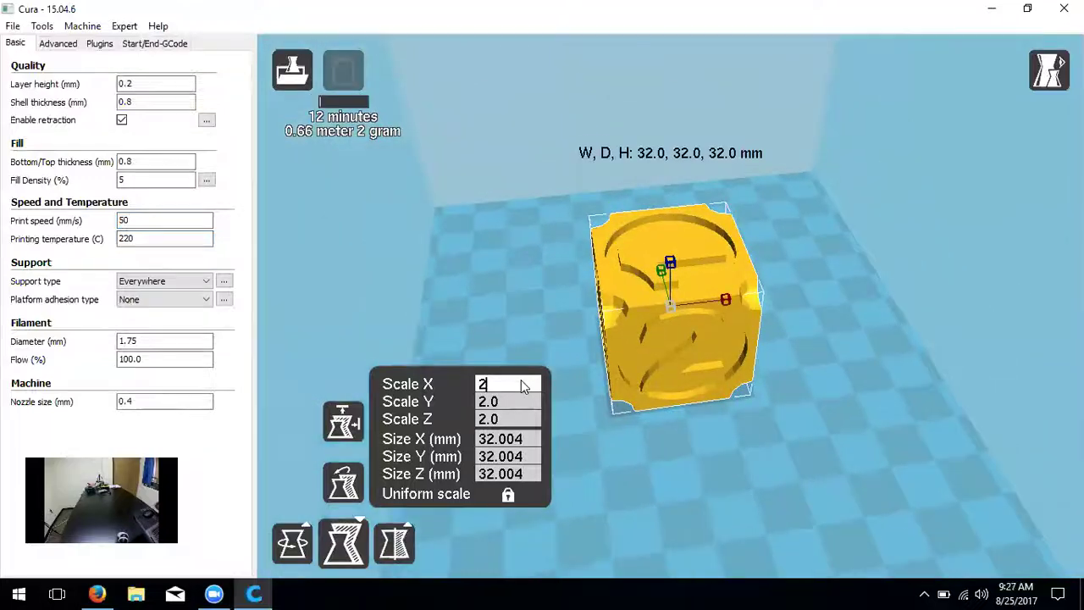
type(".")
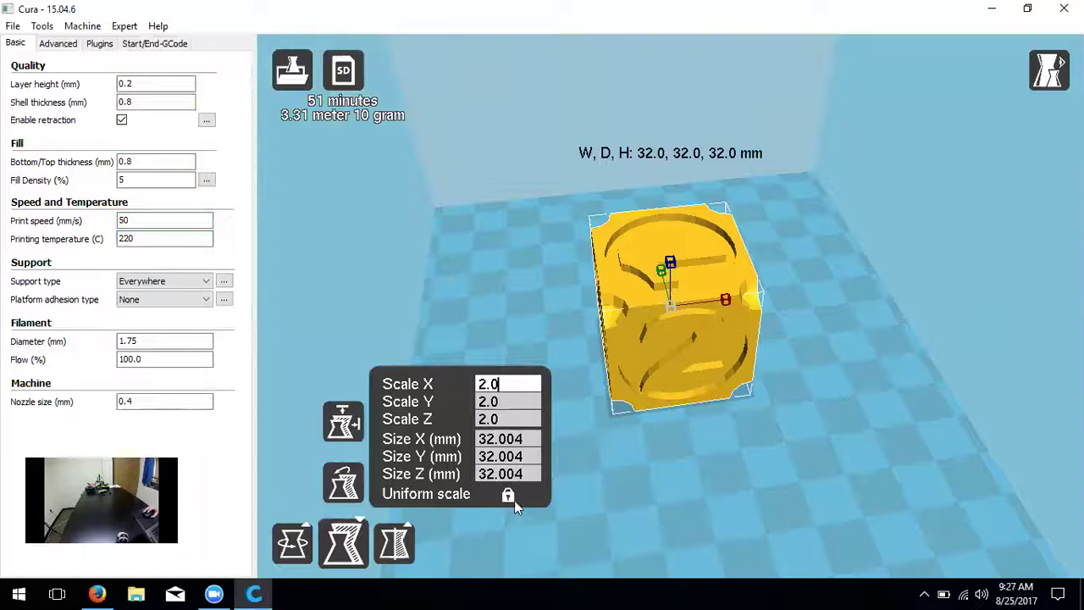
left_click(342, 484)
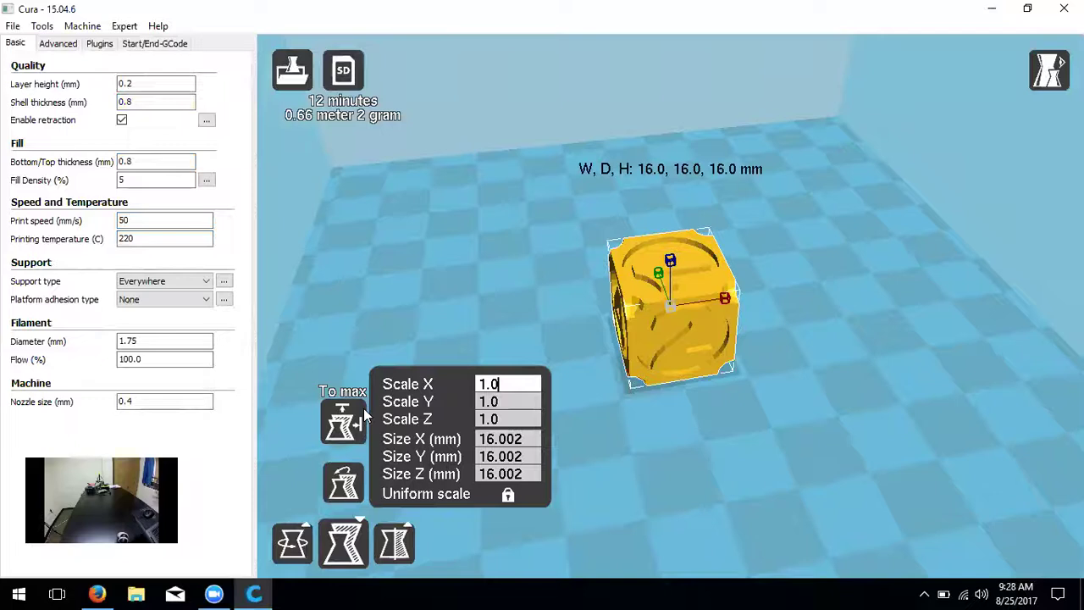
- Scale the dice to the maximum size the build volume allows and restore its original size
left_click(362, 412)
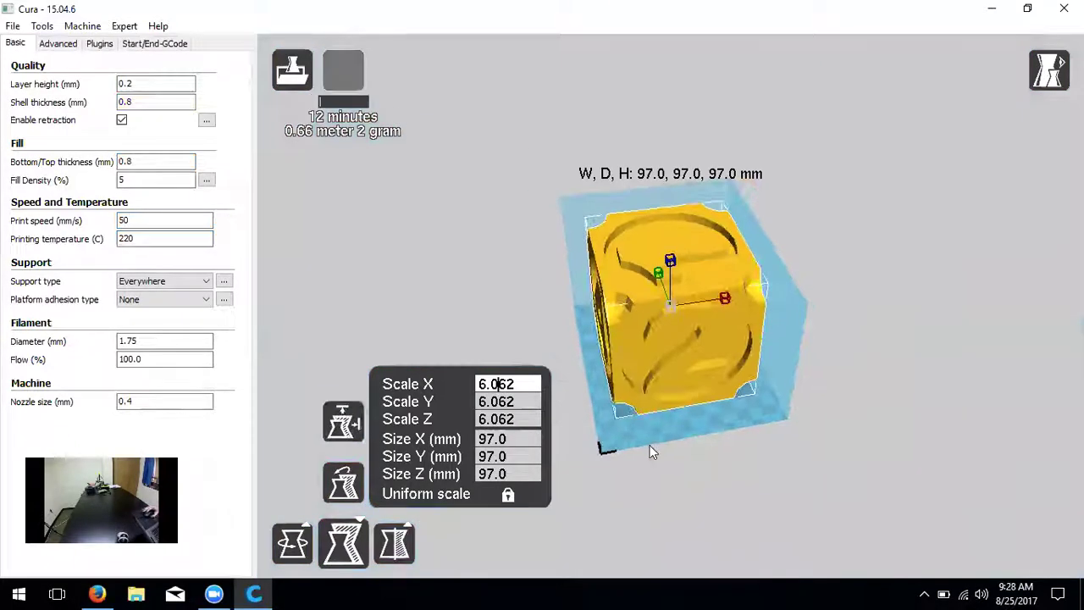
scroll(683, 443, "up", 2)
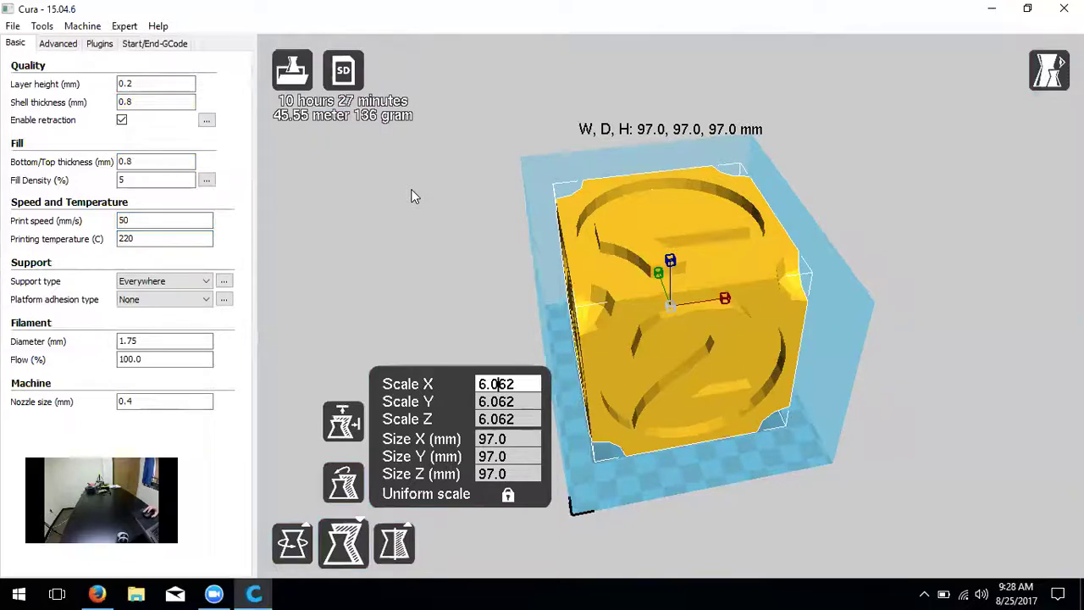
right_click_drag(582, 271, 501, 353)
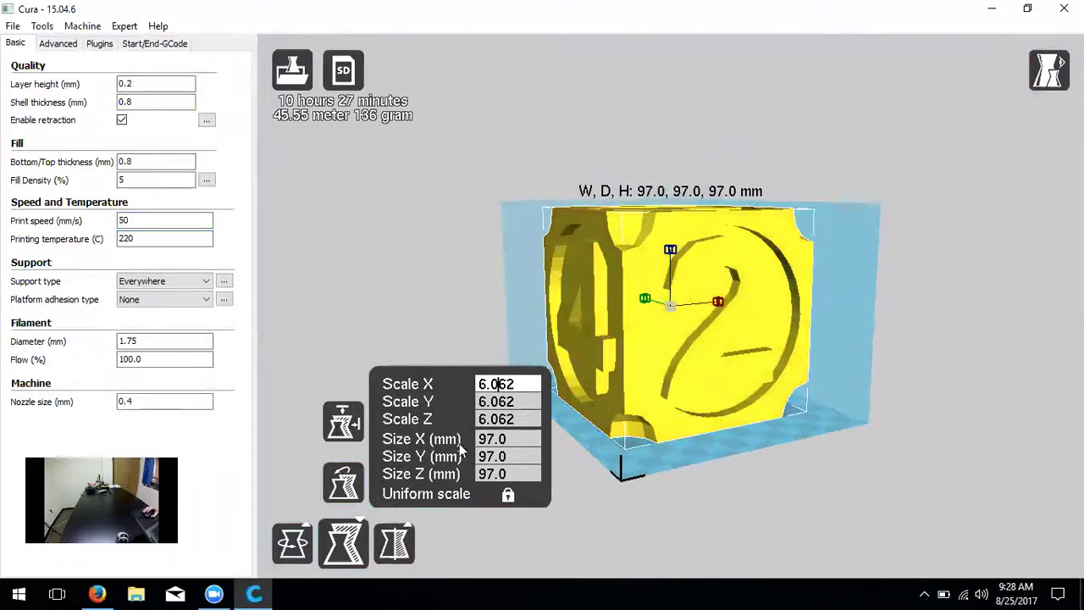
left_click(343, 421)
right_click_drag(781, 457, 740, 450)
- Try the Mirror tool on the dice along the Z axis
left_click(394, 544)
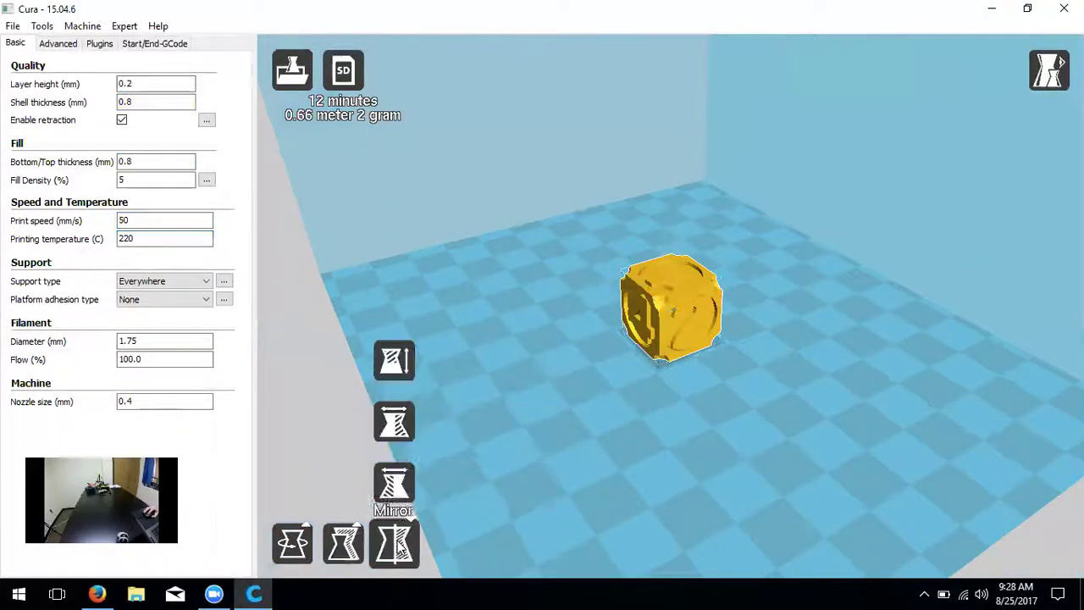
left_click(405, 363)
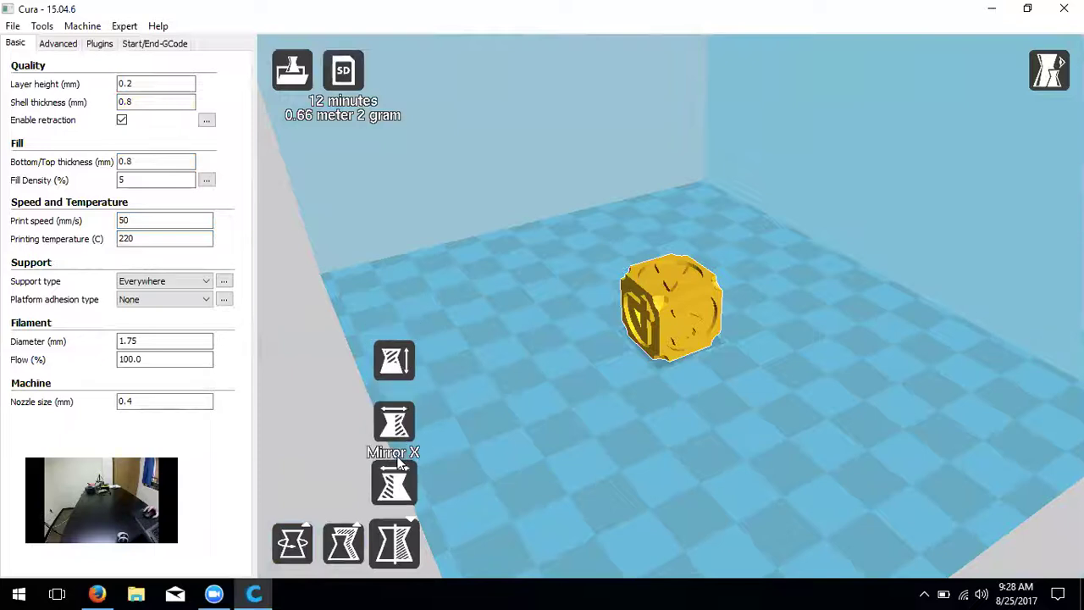
left_click(292, 542)
scroll(908, 424, "up", 3)
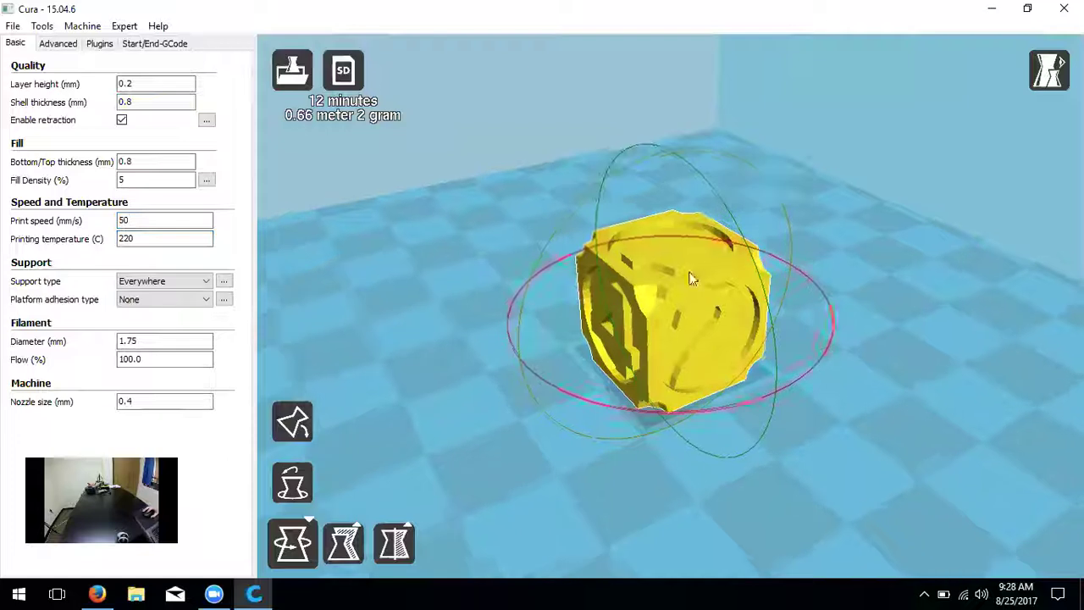
scroll(909, 424, "down", 5)
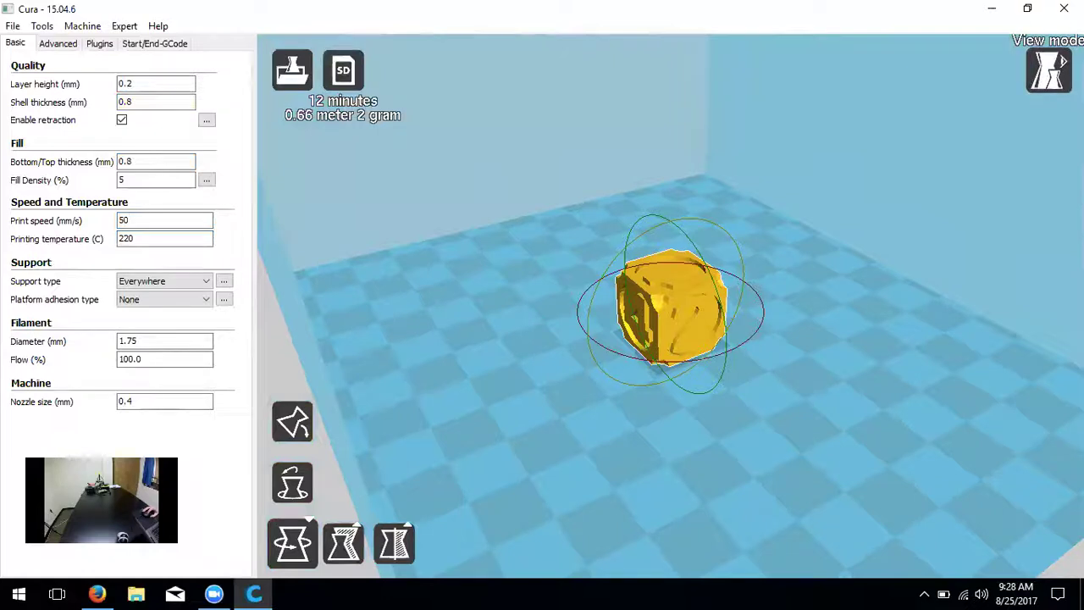
- Switch the view mode to Layers and examine the dice's toolpaths up close
left_click(1048, 70)
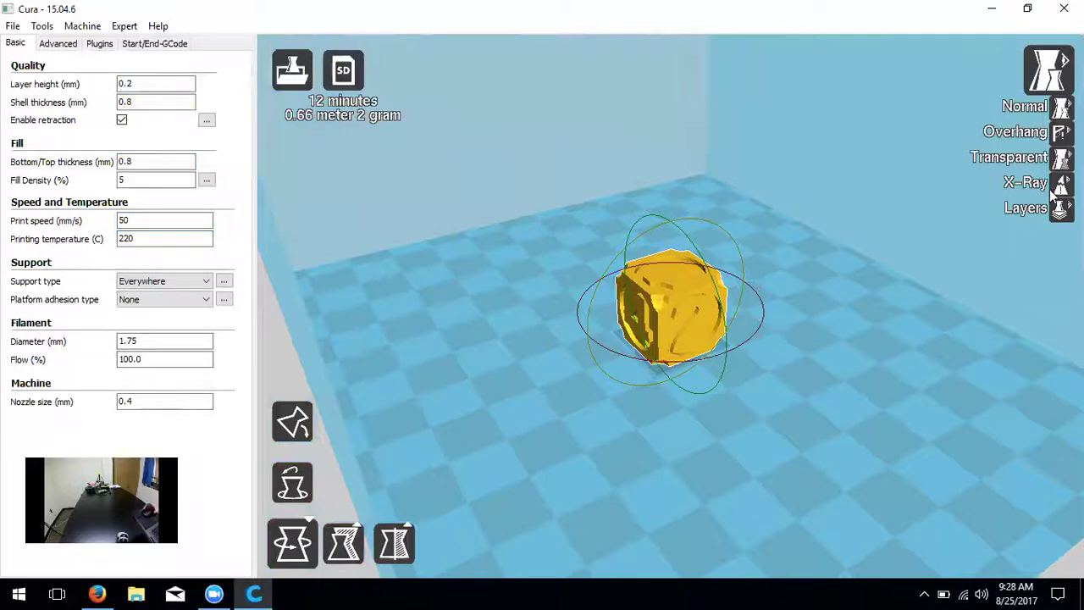
right_click_drag(901, 324, 779, 462)
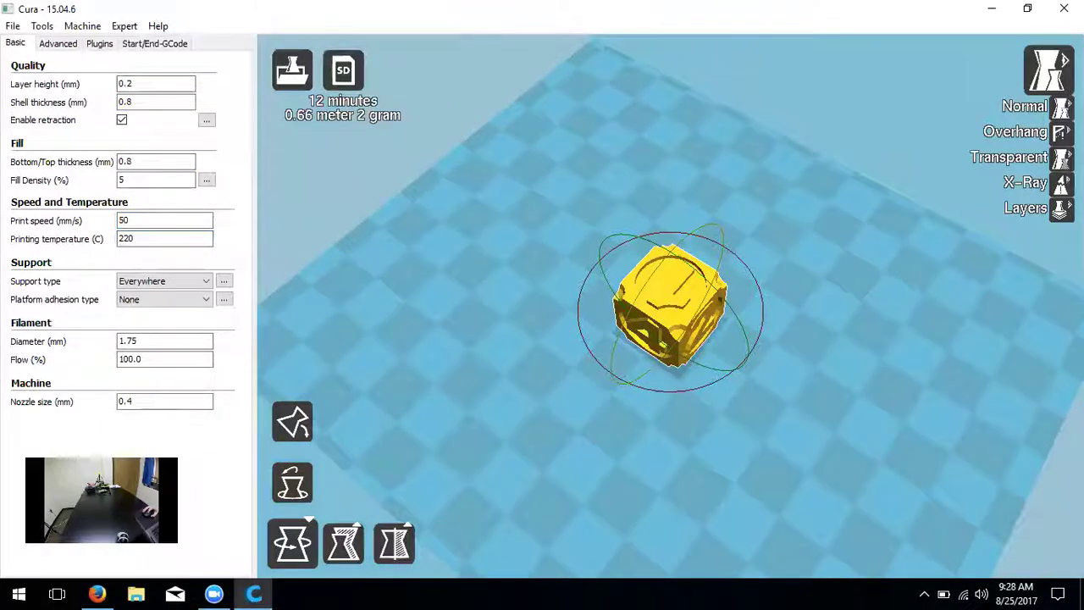
left_click(1026, 207)
scroll(750, 463, "down", 3)
scroll(752, 422, "up", 5)
right_click_drag(752, 424, 851, 377)
scroll(779, 461, "up", 4)
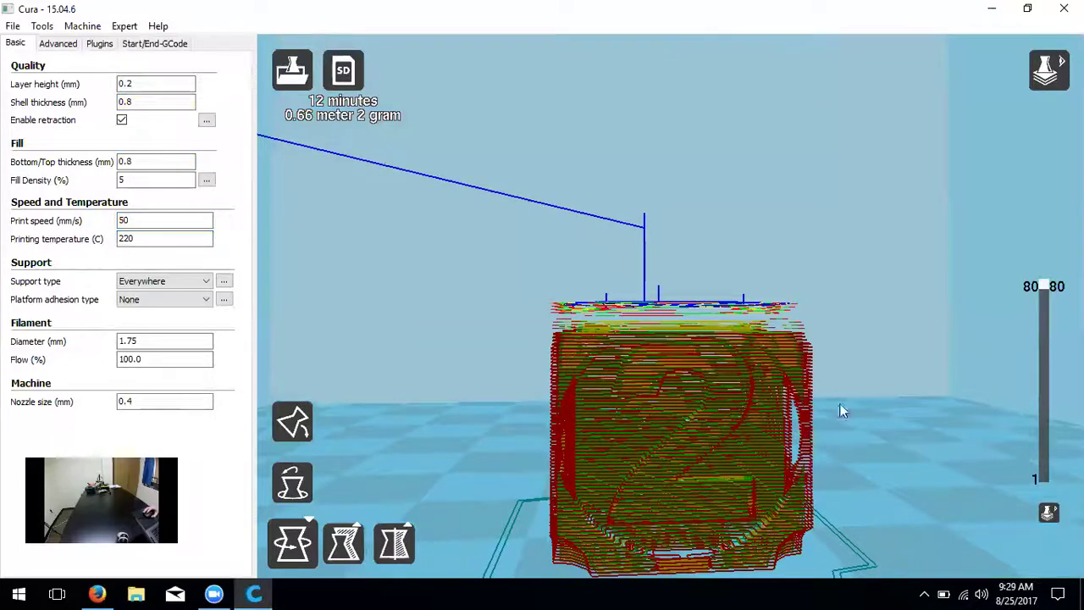
- Lower the displayed layer to 65 and down to layer 1 to examine the dice's interior and first layer
left_click_drag(1042, 292, 1048, 322)
right_click_drag(858, 418, 859, 454)
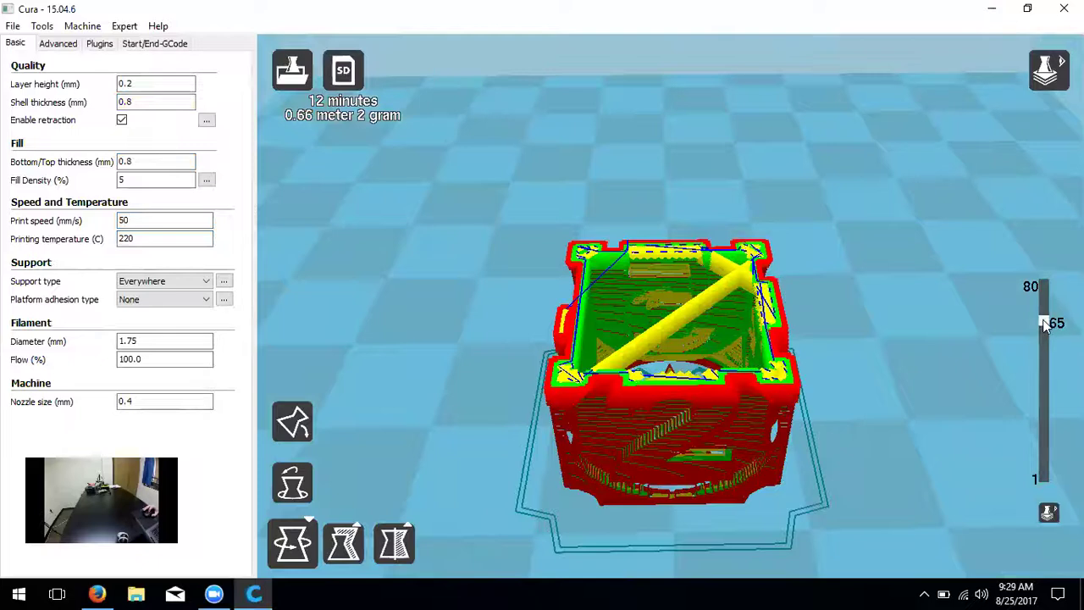
left_click_drag(1046, 327, 1028, 494)
right_click_drag(852, 368, 846, 408)
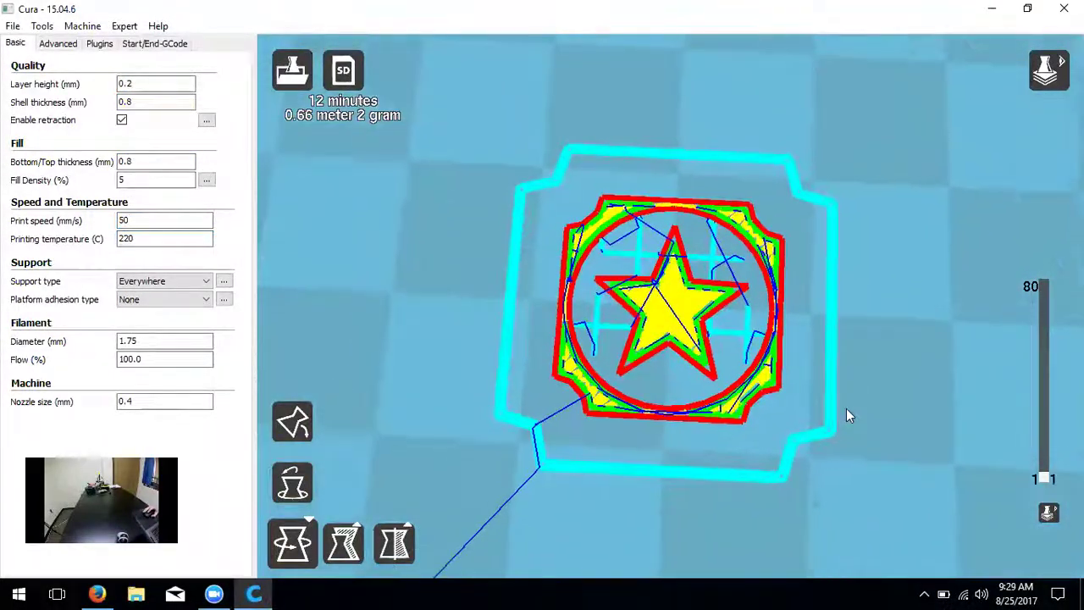
scroll(846, 409, "down", 2)
scroll(846, 409, "up", 2)
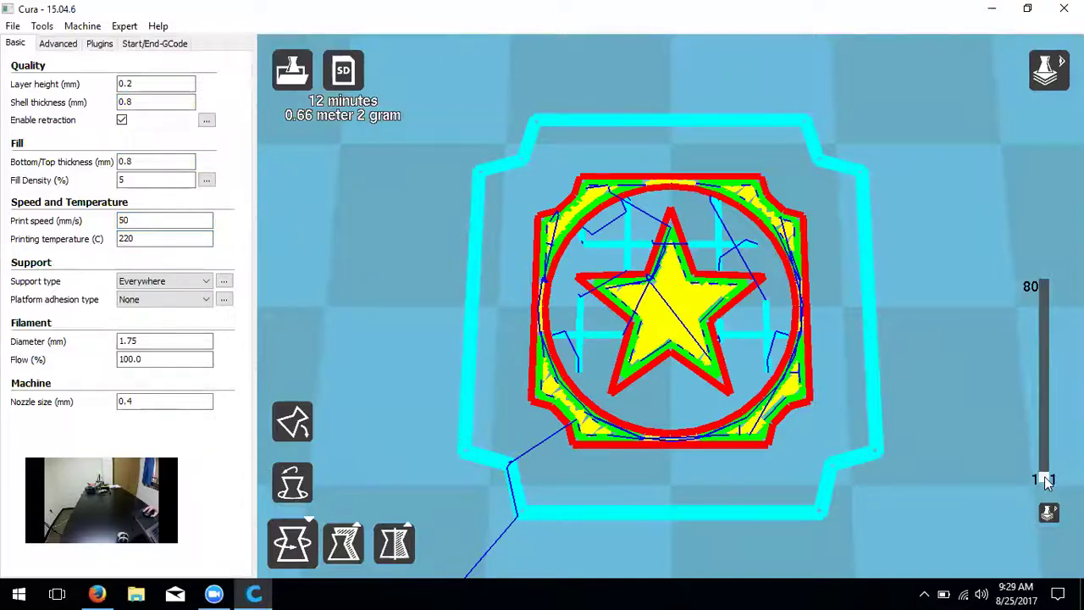
- Raise the displayed layer to 80 to examine the top face, and lower it to layer 39 to see the infill
left_click_drag(1045, 479, 1040, 229)
right_click_drag(970, 251, 810, 345)
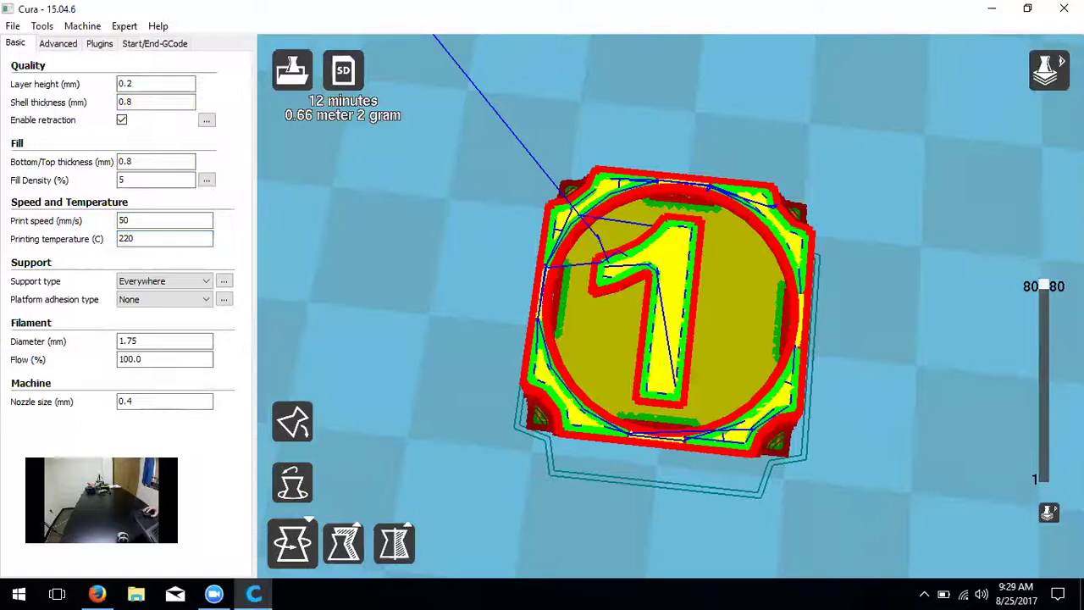
left_click_drag(1045, 288, 1042, 385)
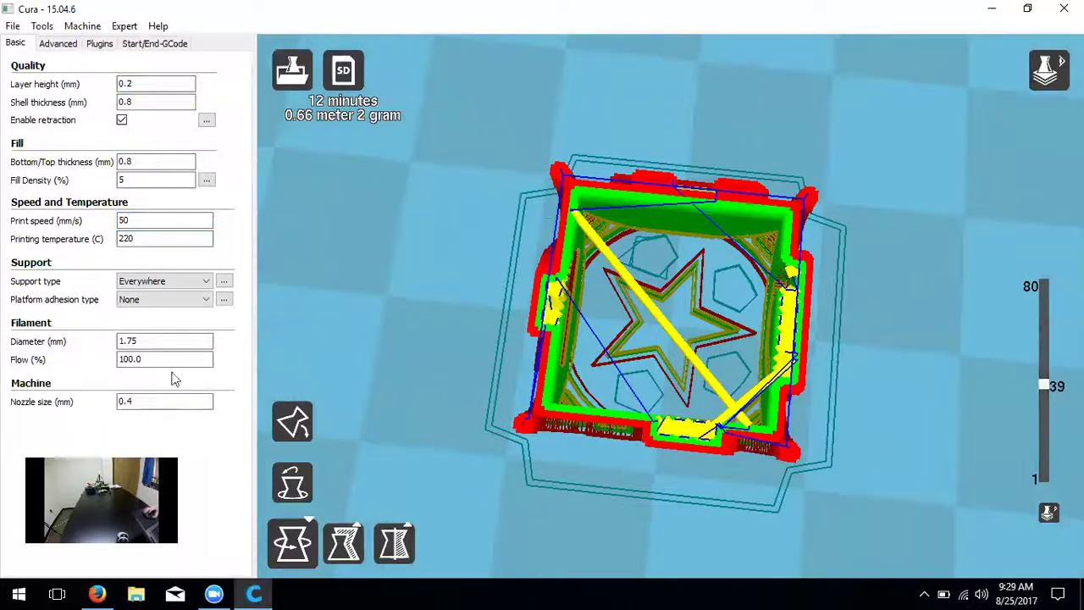
- Set the fill density to 25 % and examine the infill grid up to layer 44
right_click_drag(336, 369, 305, 237)
double_click(140, 179)
type("5")
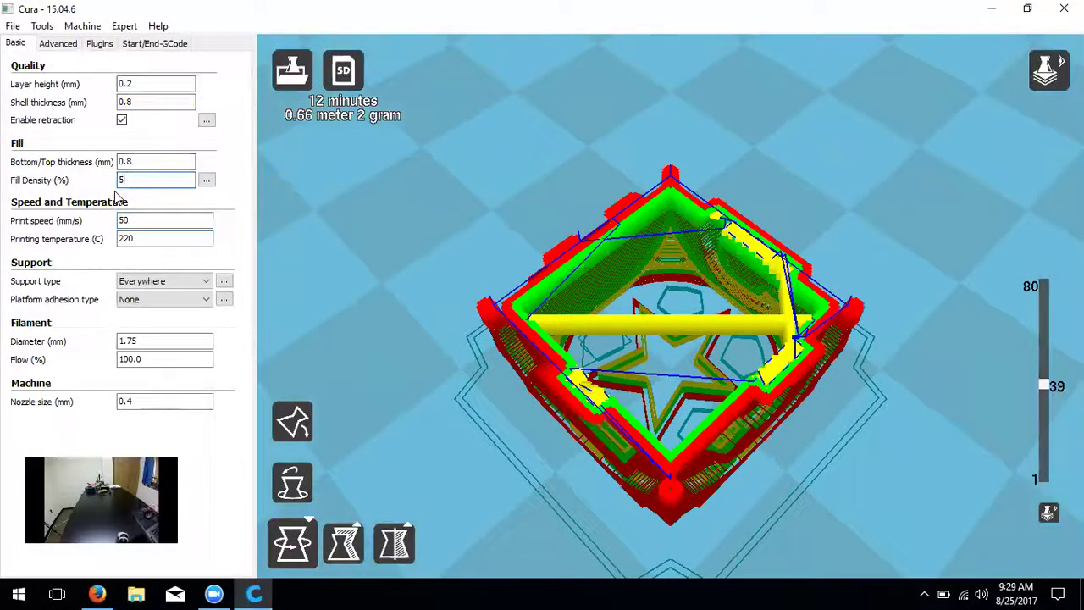
key("BackSpace")
type("25")
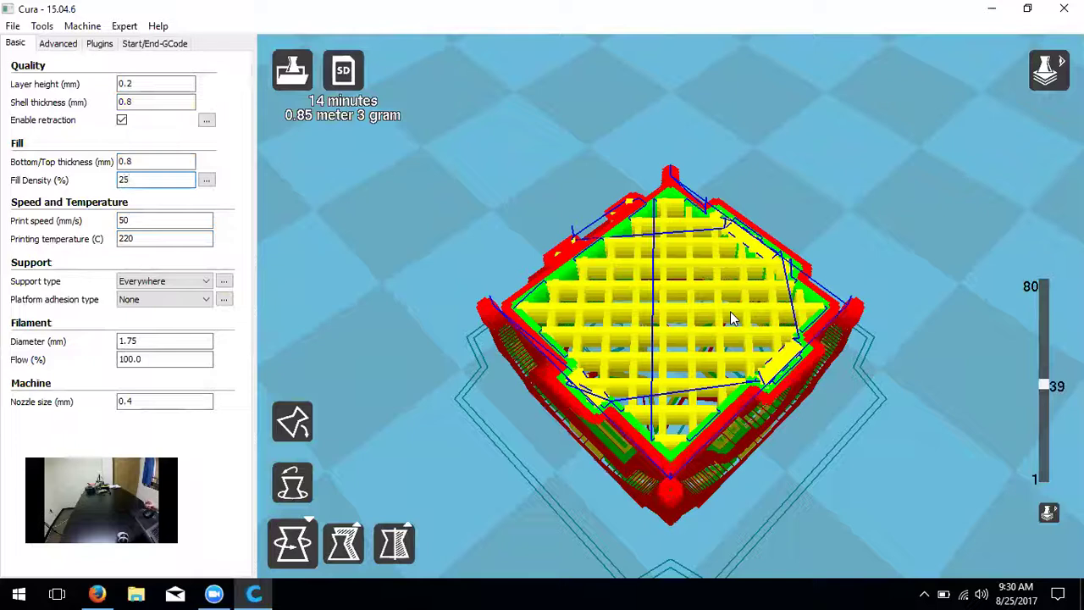
right_click_drag(859, 239, 862, 270)
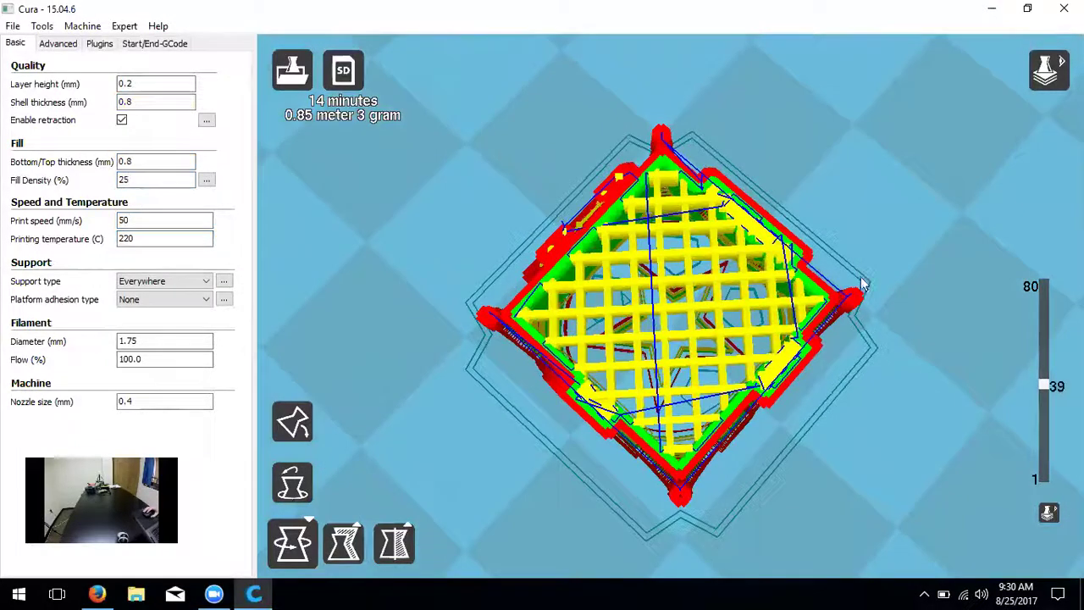
mouse_move(1043, 386)
left_mouse_down()
mouse_move(1047, 290)
mouse_move(1046, 396)
mouse_move(1046, 374)
left_mouse_up()
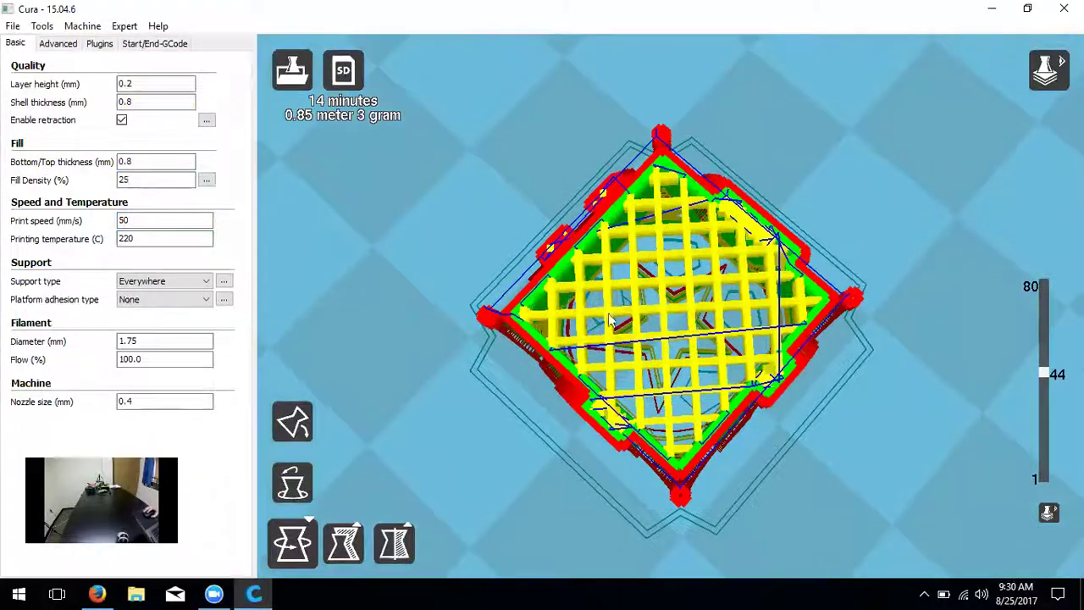
- Set the fill density back to 5 % and display the dice up to layer 80
double_click(139, 179)
type("5")
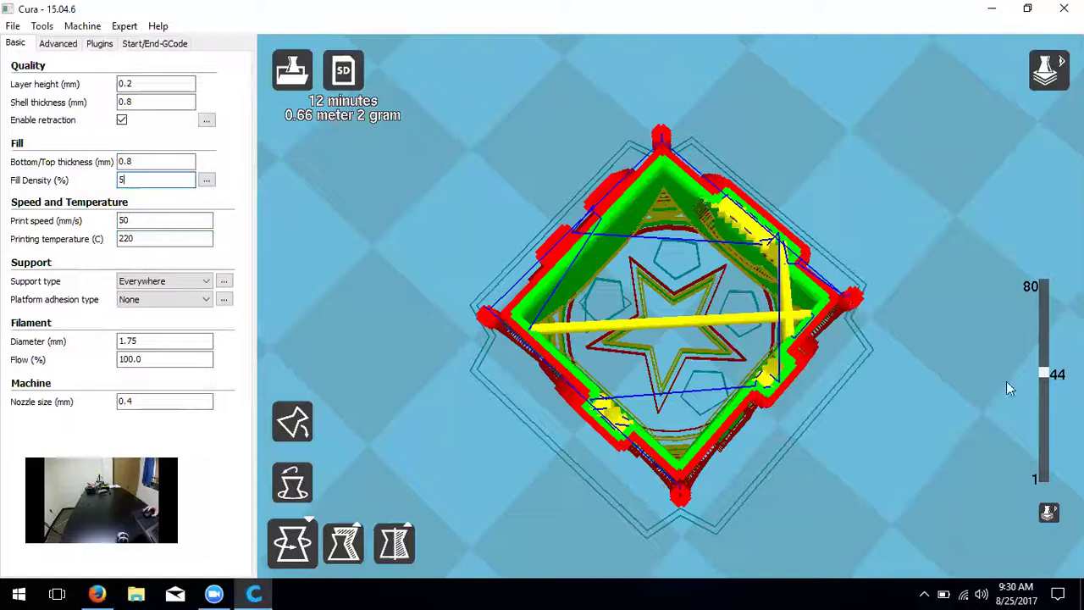
left_click_drag(1045, 374, 1056, 222)
right_click_drag(946, 280, 864, 372)
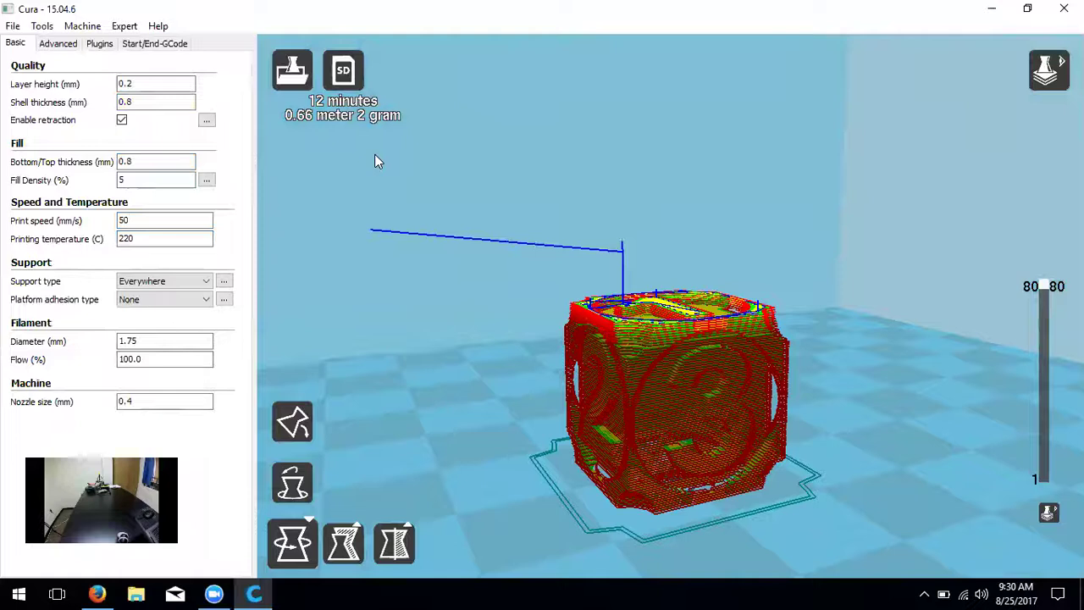
- Save the sliced dice's toolpath to the SD card
left_click(10, 26)
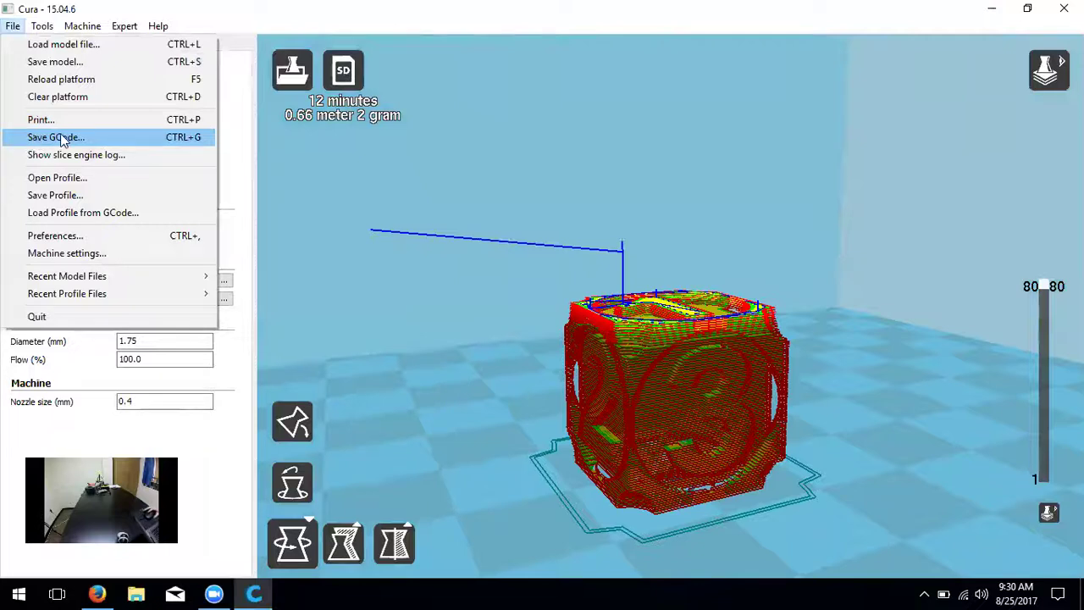
left_click(351, 76)
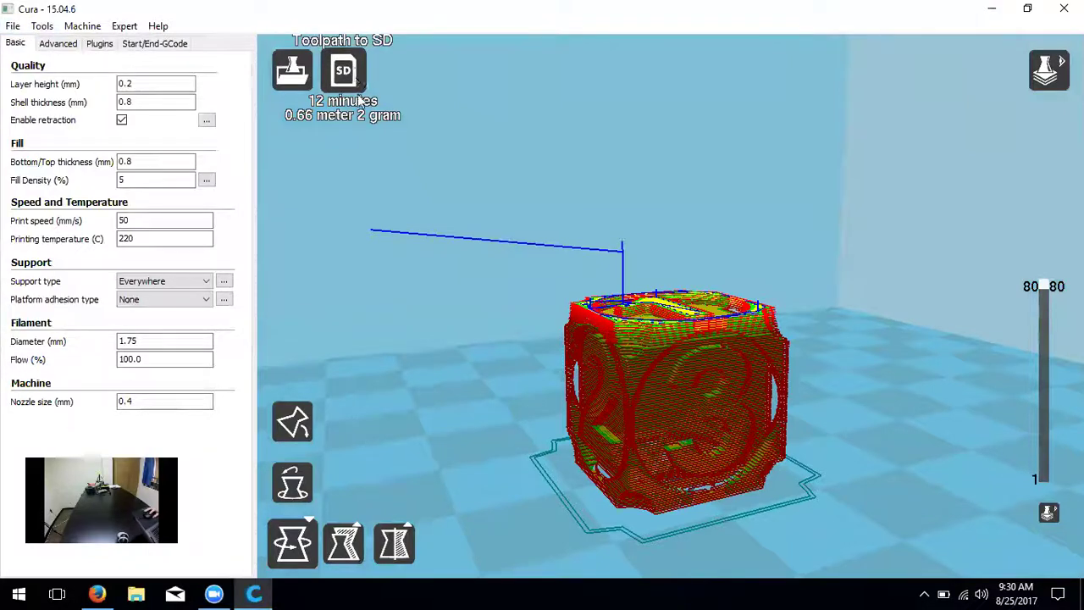